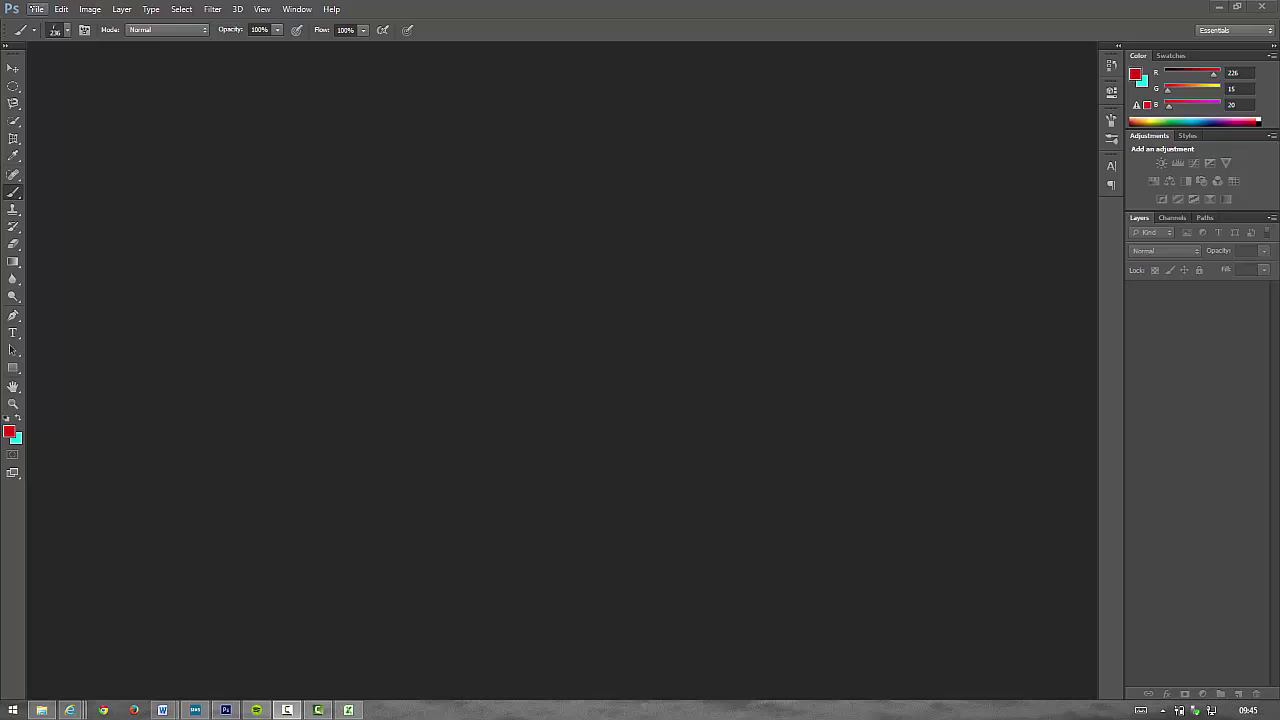
- Create a new 1280 × 1000 pixel RGB document at 72 pixels/inch with a transparent background
{"action": "left_click", "coordinate": [36, 9]}
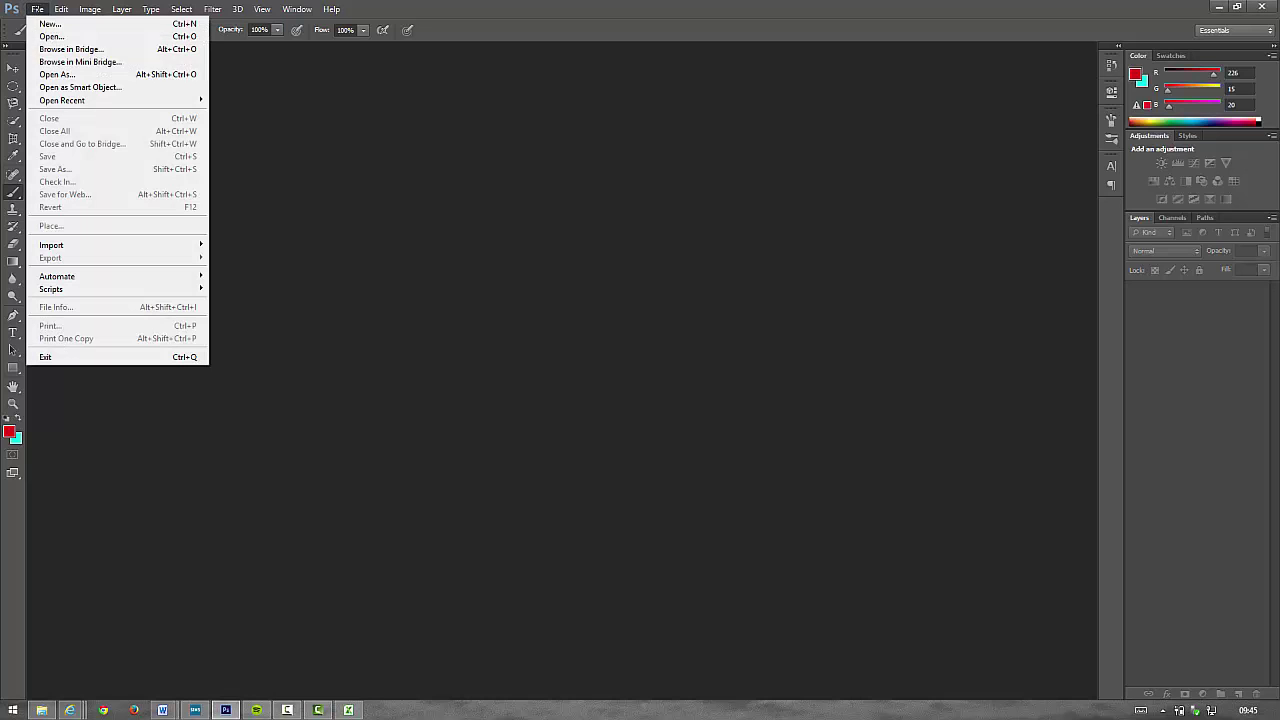
{"action": "left_click", "coordinate": [69, 23]}
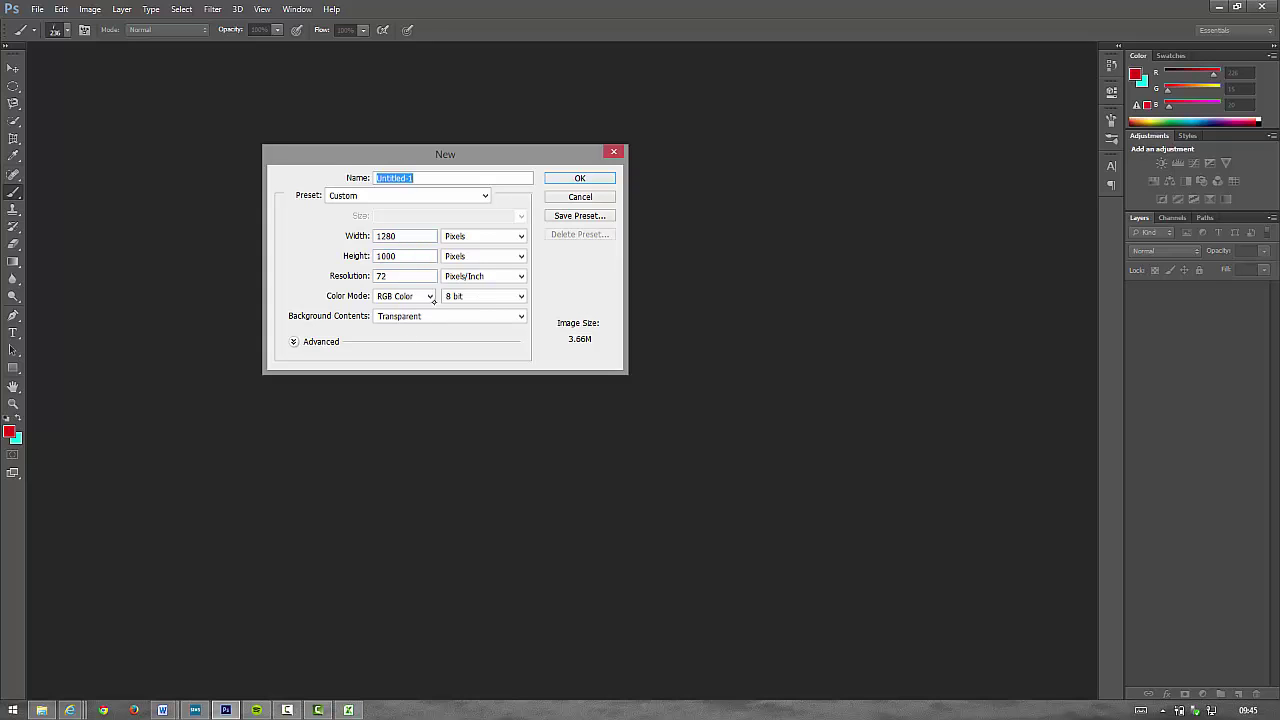
{"action": "left_click", "coordinate": [579, 179]}
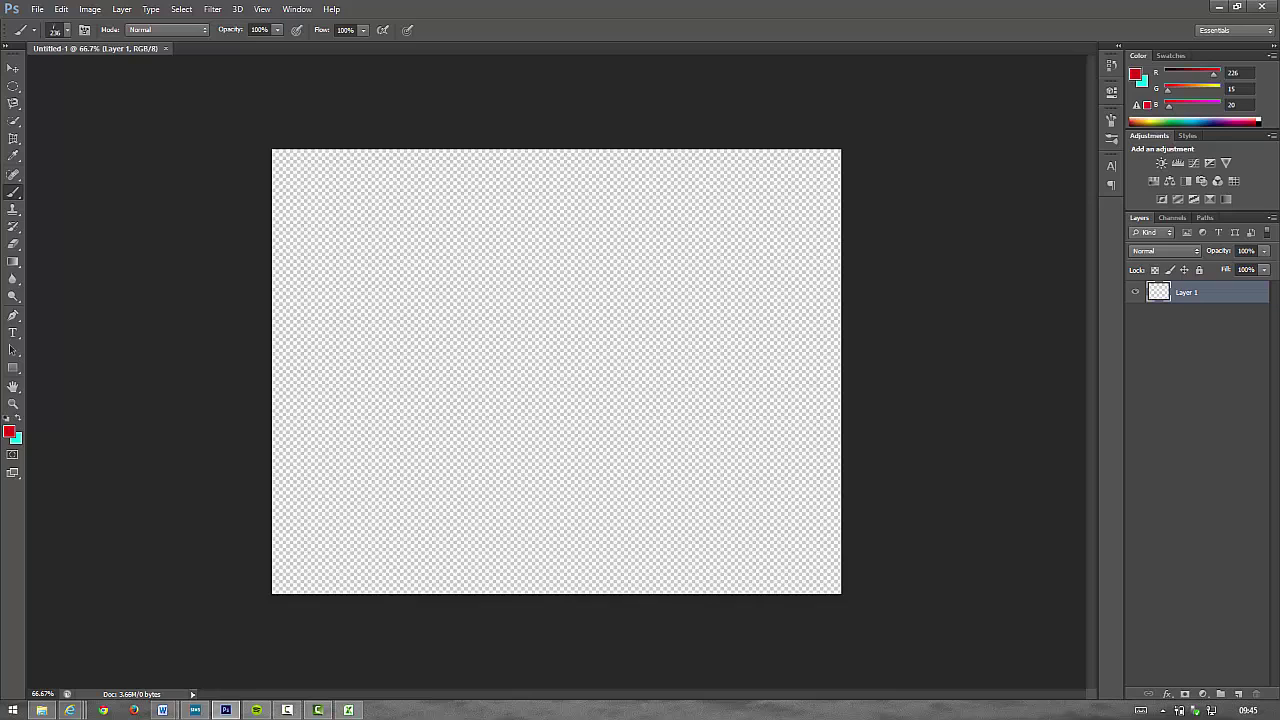
- Set the foreground colour to black and fill the empty layer with it at 100% opacity
{"action": "left_click", "coordinate": [1133, 75]}
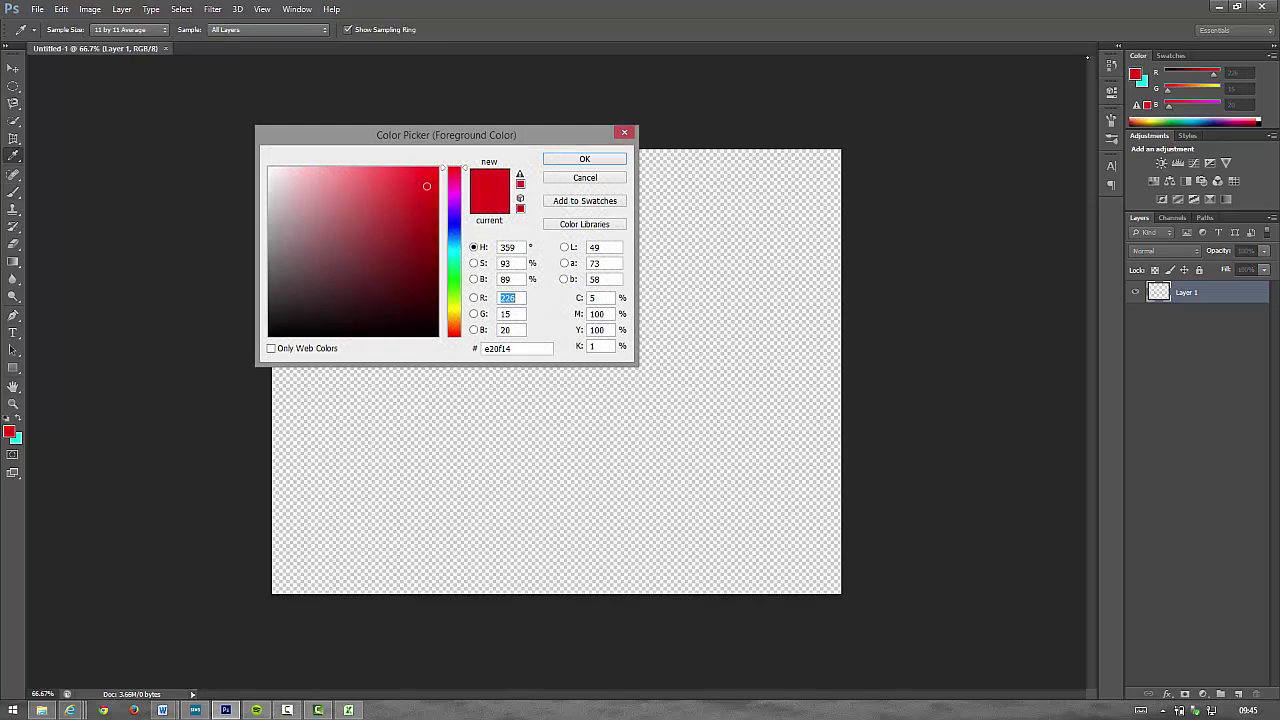
{"action": "left_click_drag", "start_coordinate": [415, 212], "coordinate": [439, 337]}
{"action": "left_click", "coordinate": [567, 159]}
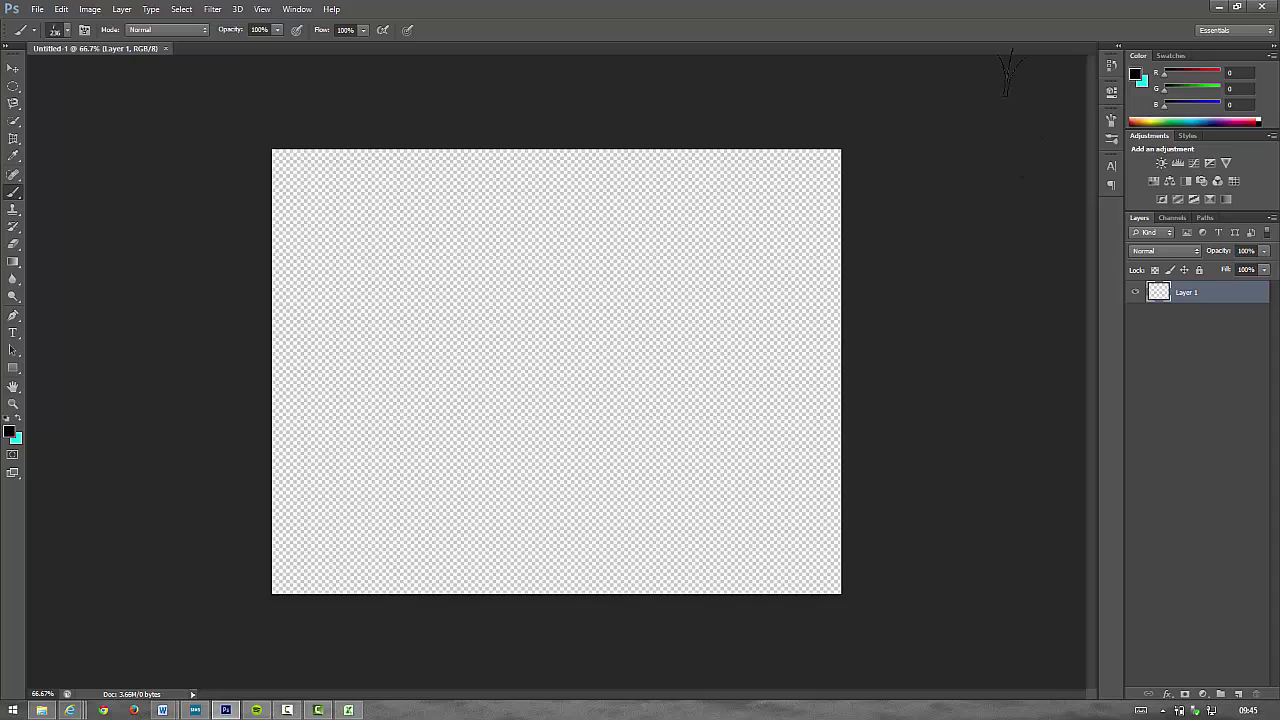
{"action": "left_click", "coordinate": [61, 9]}
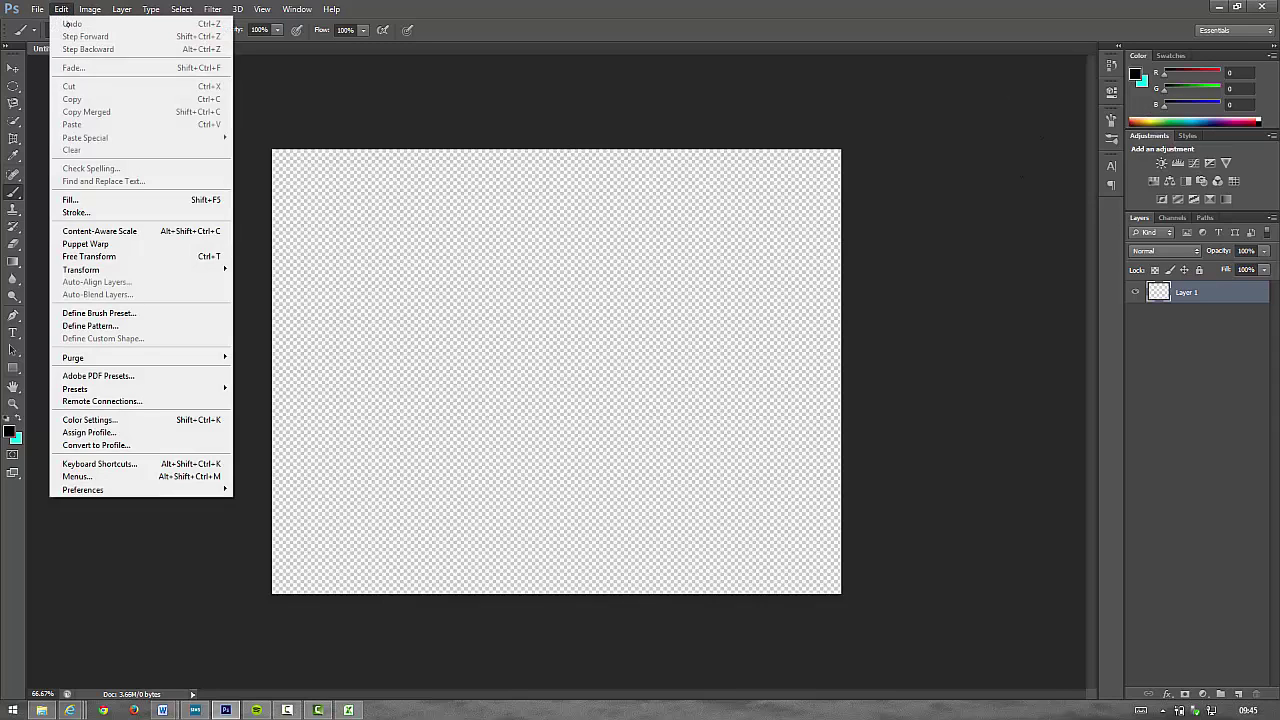
{"action": "left_click", "coordinate": [110, 199]}
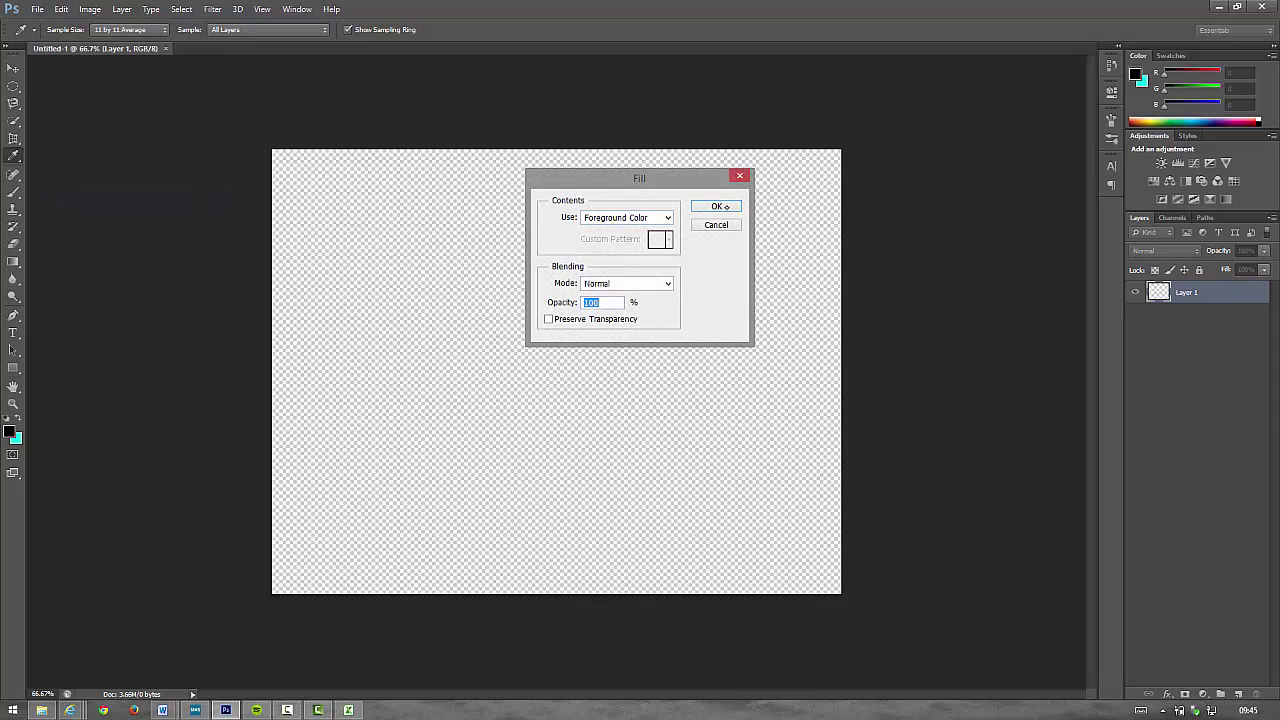
{"action": "left_click", "coordinate": [726, 206]}
- Rename the black layer "background"
{"action": "double_click", "coordinate": [1187, 293]}
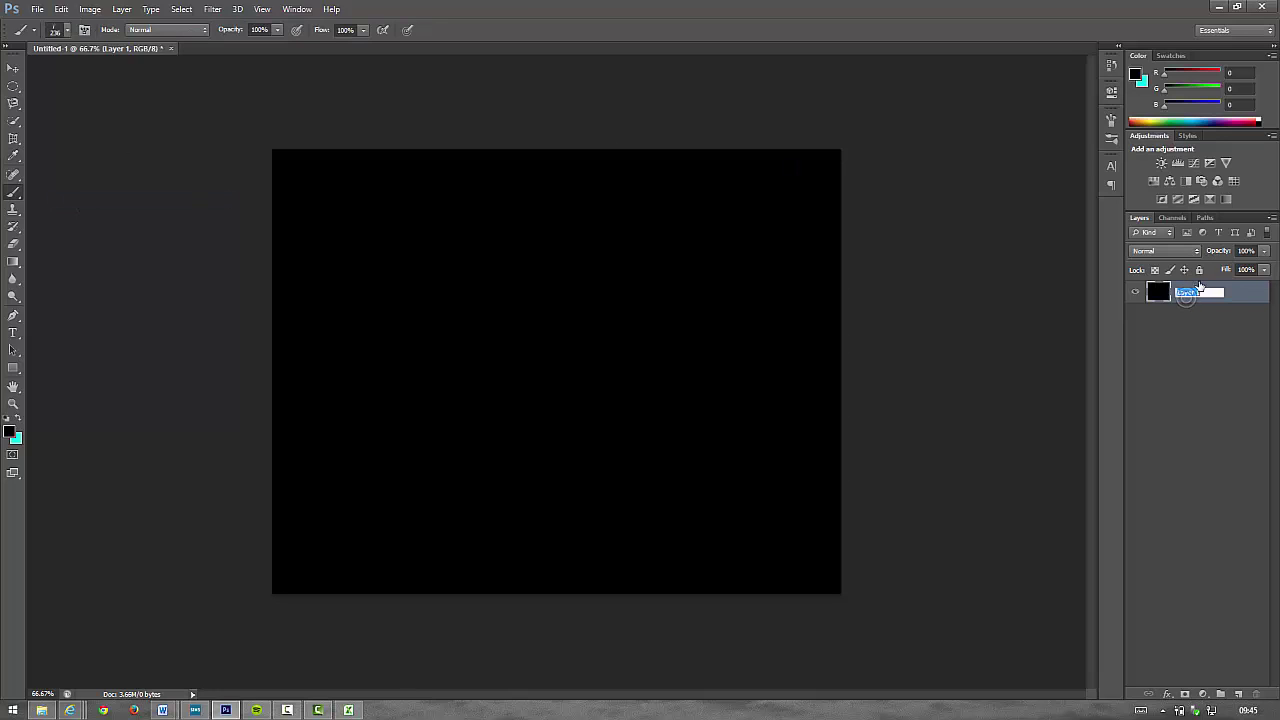
{"action": "type", "text": "background"}
{"action": "key", "text": "Return"}
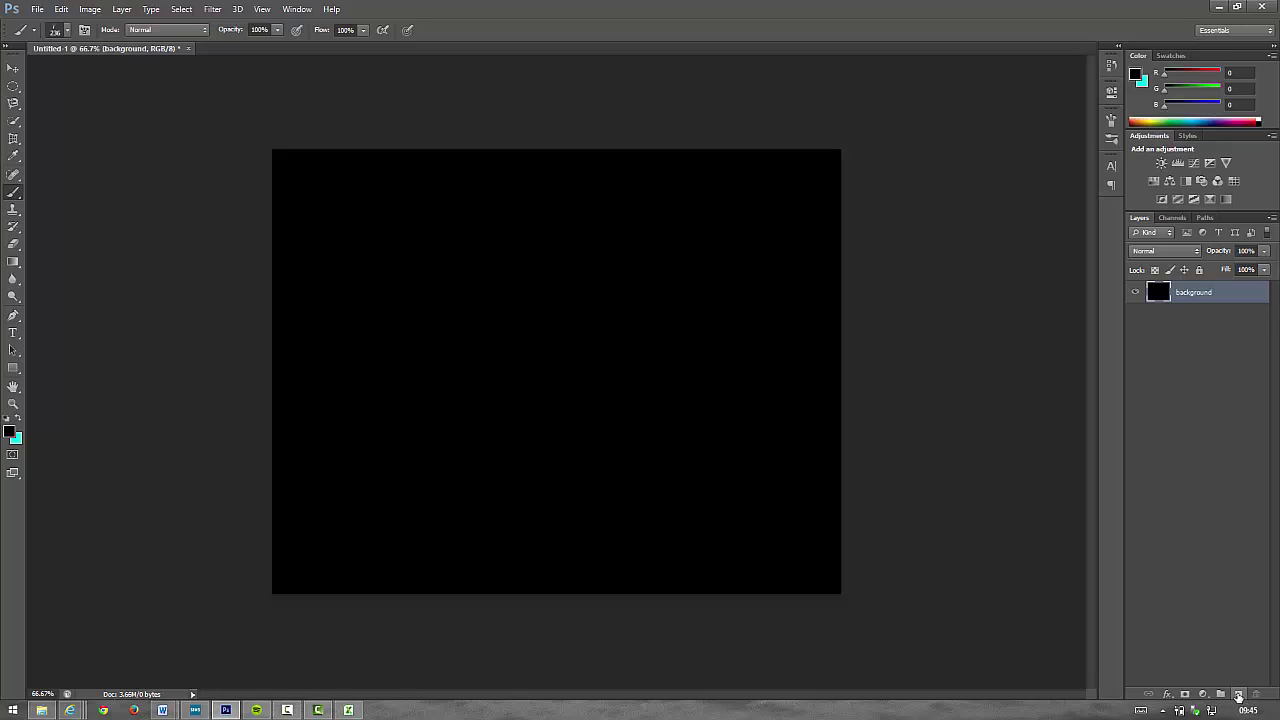
- Add a new layer above the background and name it "feathers"
{"action": "left_click", "coordinate": [1238, 695]}
{"action": "double_click", "coordinate": [1186, 293]}
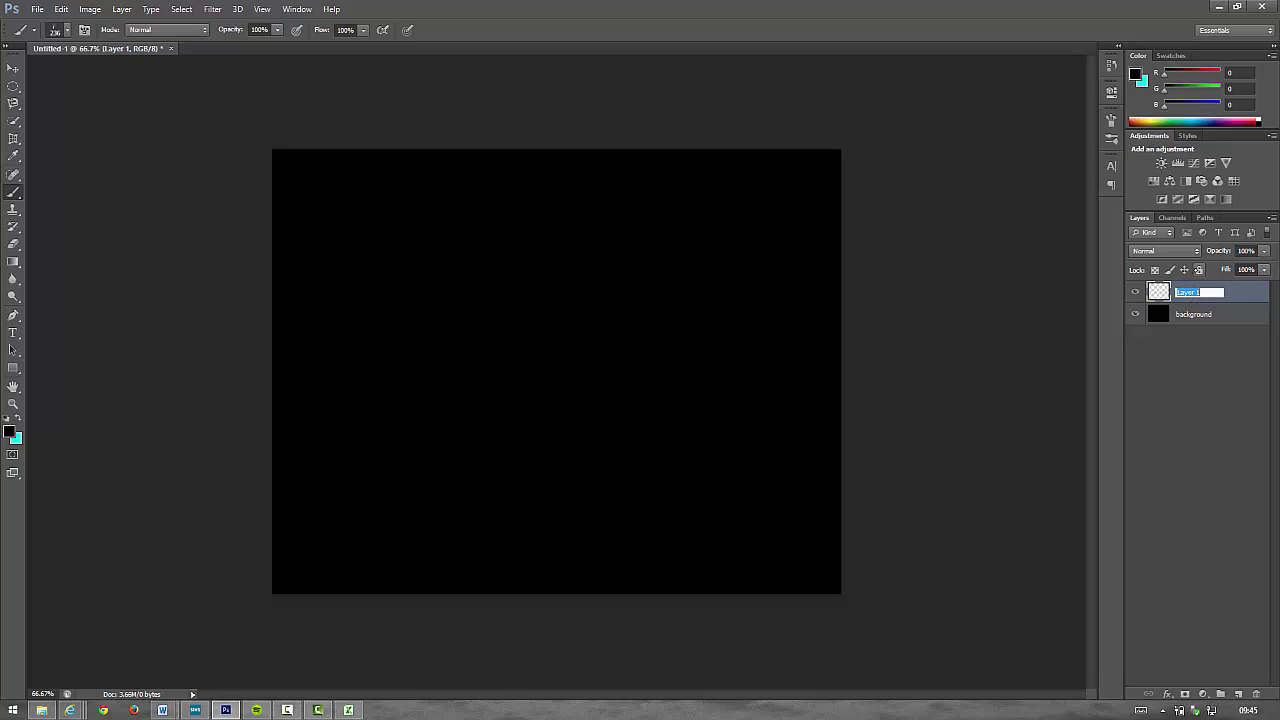
{"action": "type", "text": "t"}
{"action": "type", "text": "eathers"}
{"action": "key", "text": "Return"}
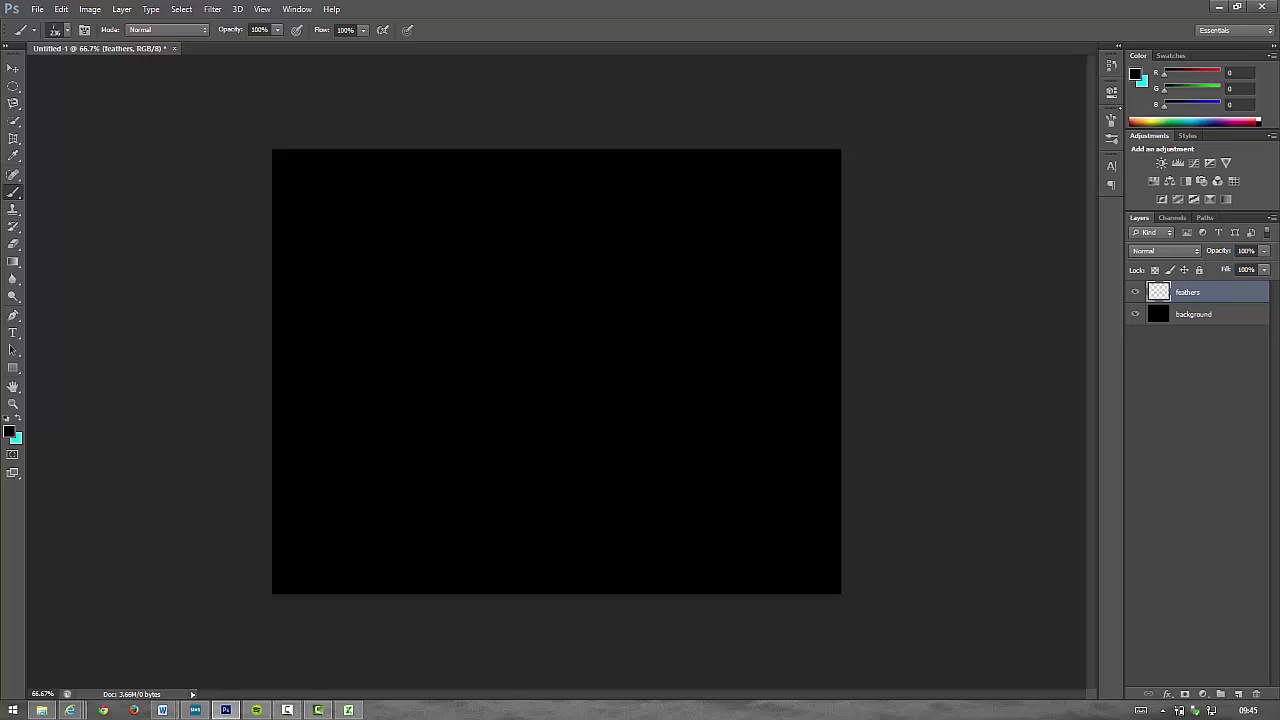
- Set the foreground colour to white (ffffff) for the Brush tool
{"action": "left_click", "coordinate": [1137, 75]}
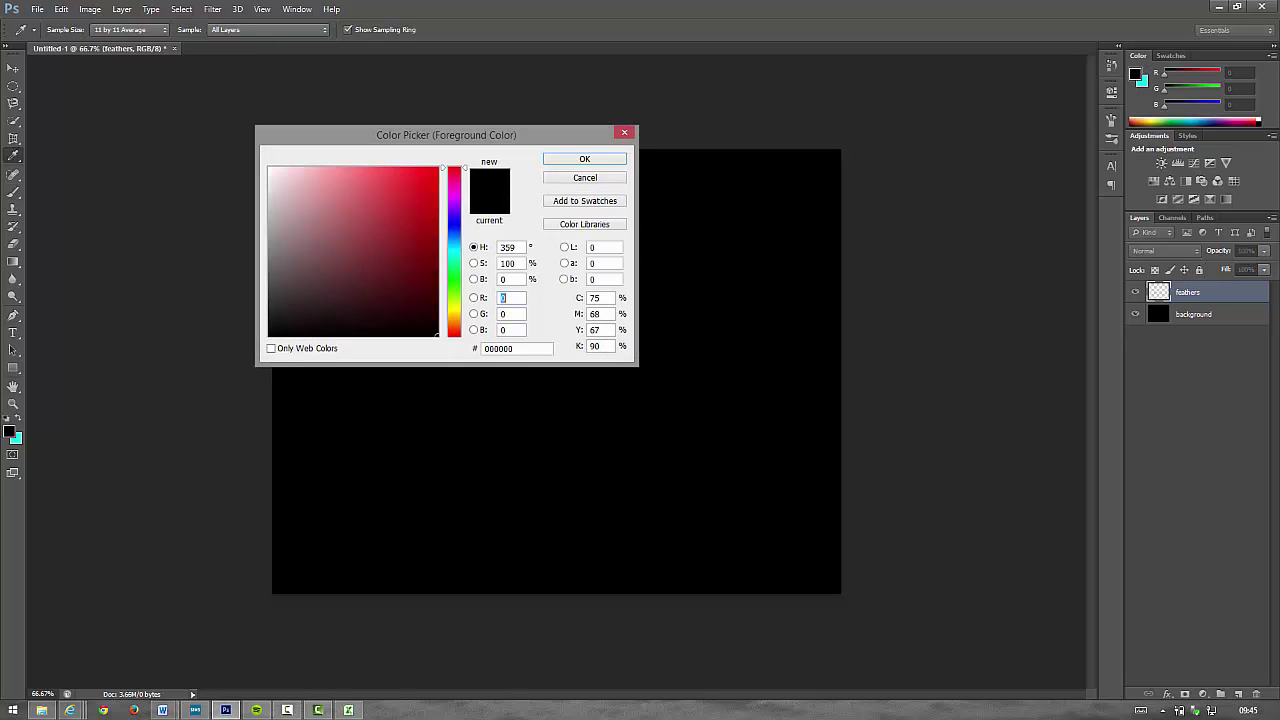
{"action": "left_click_drag", "start_coordinate": [286, 176], "coordinate": [270, 126]}
{"action": "key", "text": "b"}
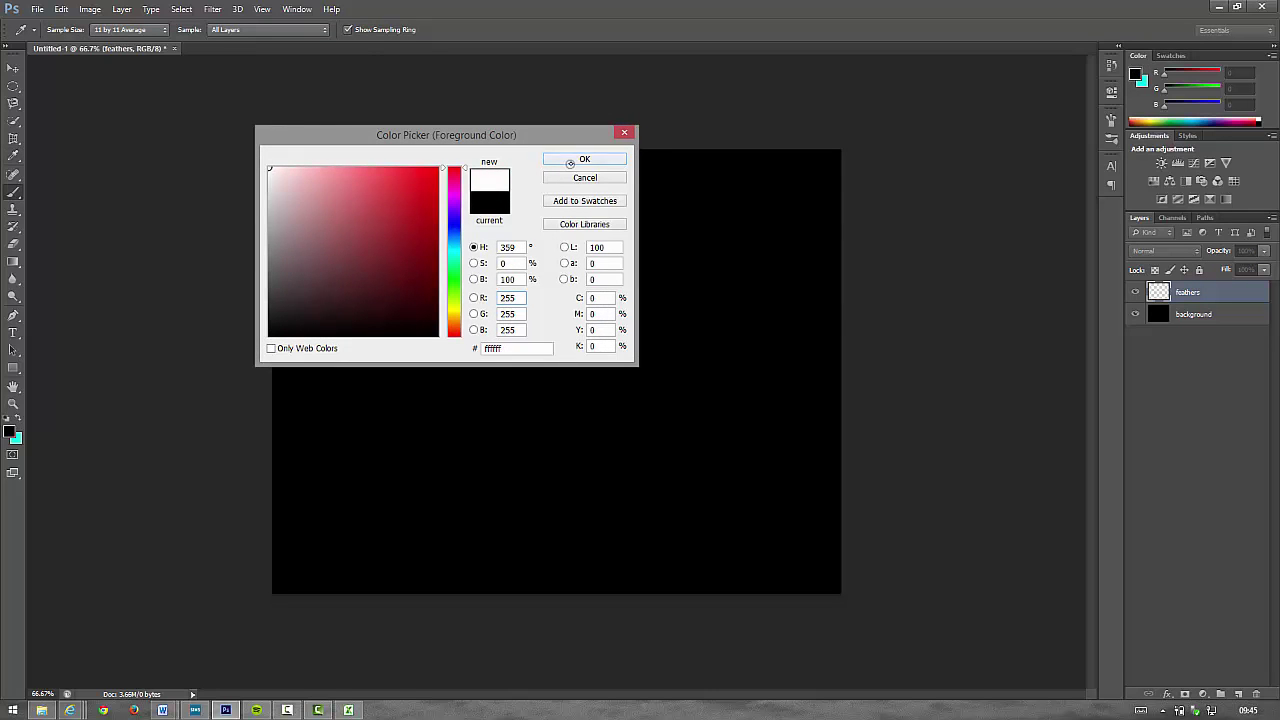
{"action": "left_click", "coordinate": [584, 159]}
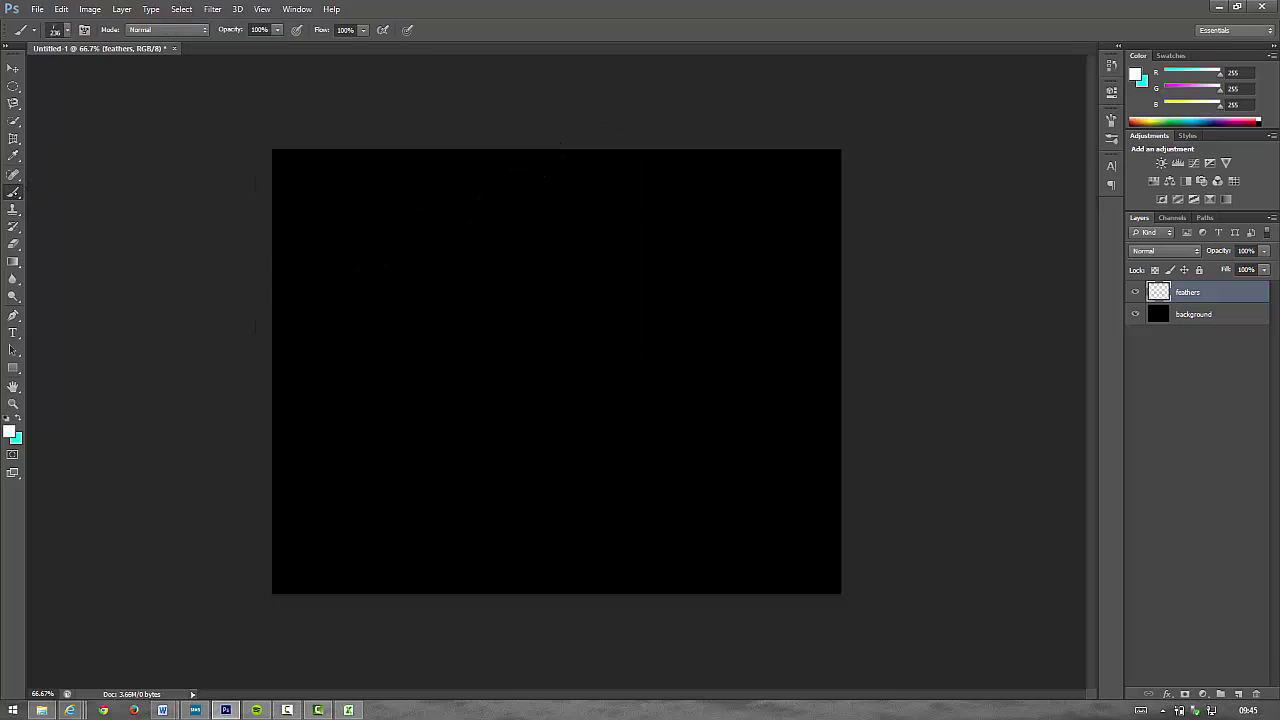
- Load the Faux Finish Brushes set and choose the 50 px feather-like tip, undoing a test stroke across the canvas
{"action": "left_click", "coordinate": [67, 29]}
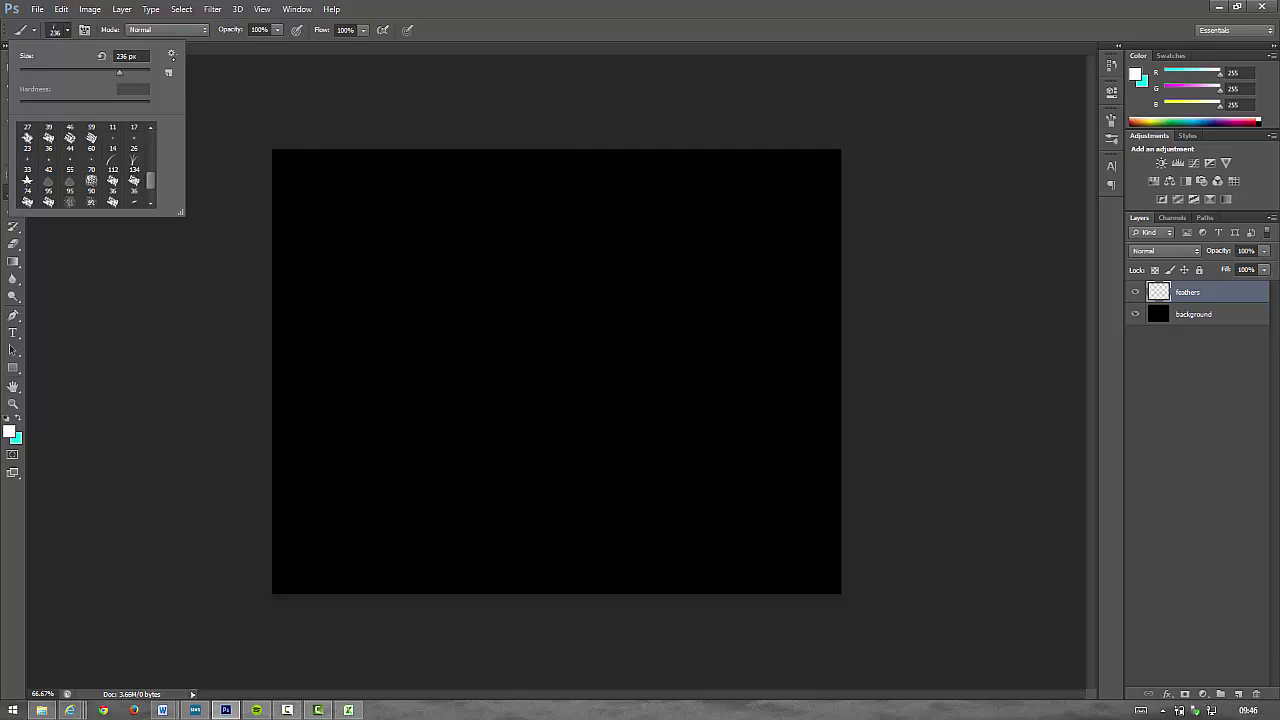
{"action": "left_click", "coordinate": [172, 52]}
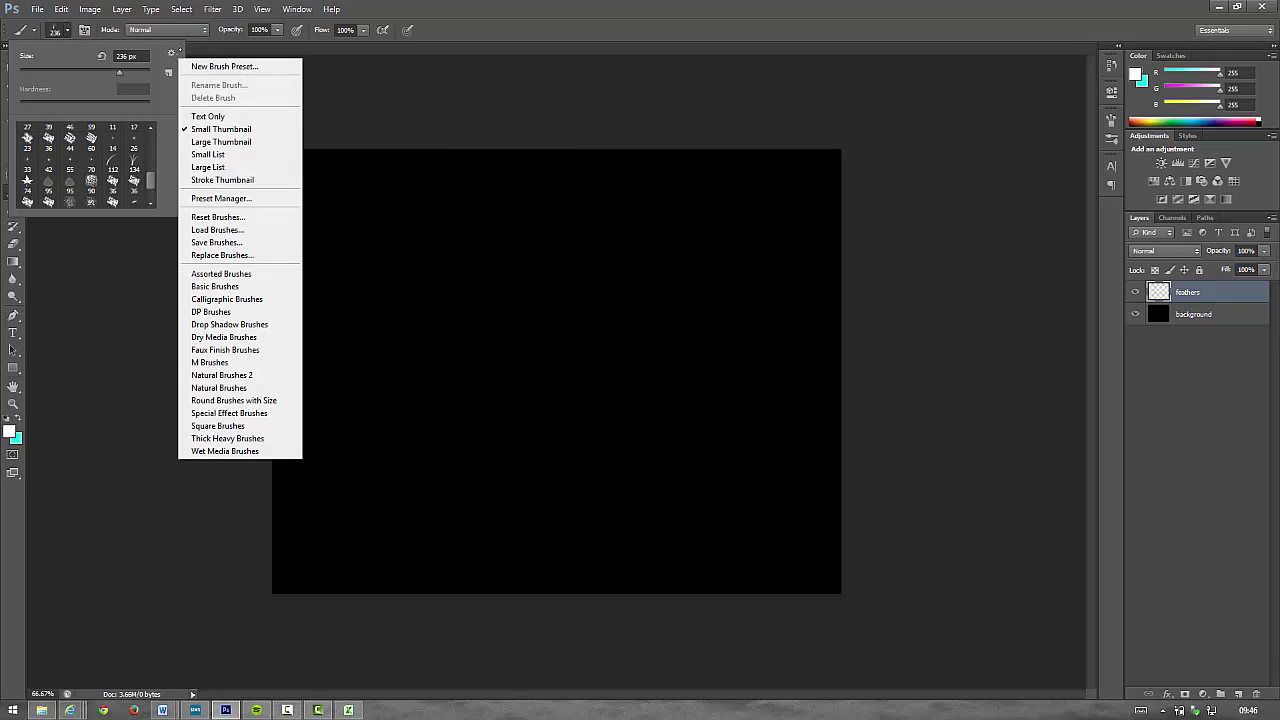
{"action": "left_click", "coordinate": [264, 349]}
{"action": "left_click", "coordinate": [599, 267]}
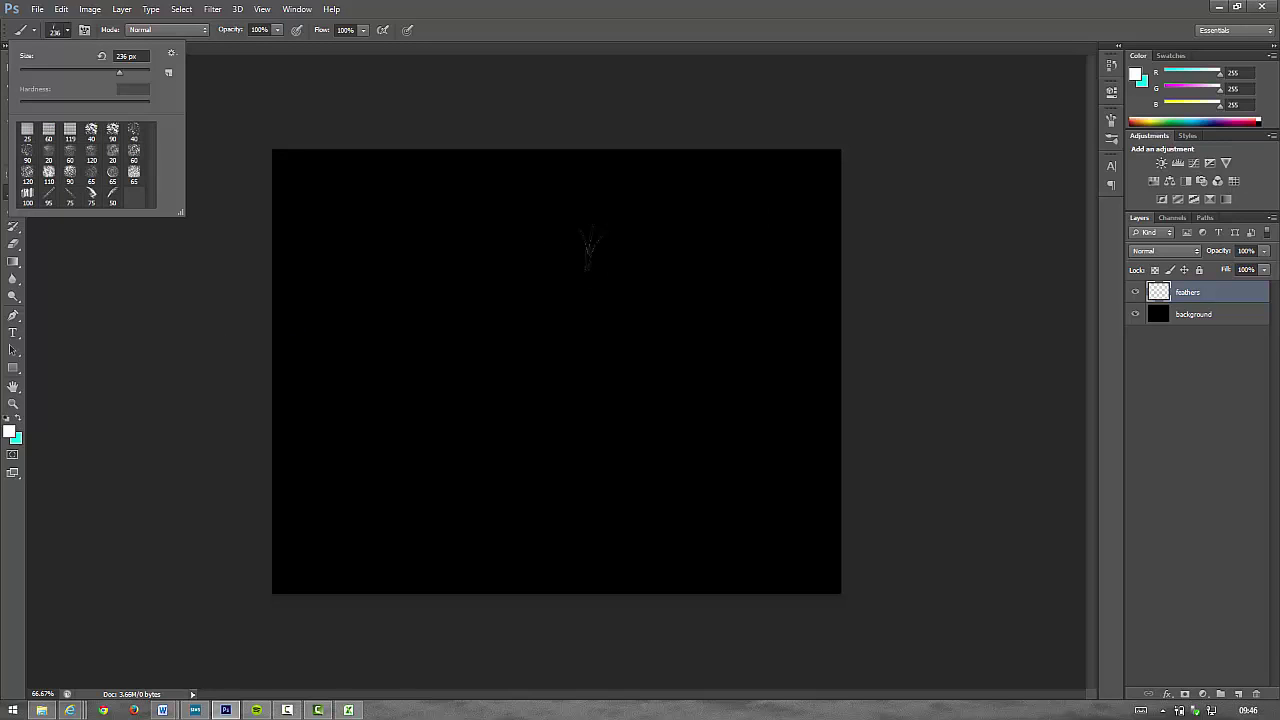
{"action": "double_click", "coordinate": [112, 196]}
{"action": "mouse_move", "coordinate": [326, 406]}
{"action": "left_mouse_down"}
{"action": "mouse_move", "coordinate": [650, 316]}
{"action": "mouse_move", "coordinate": [827, 298]}
{"action": "mouse_move", "coordinate": [845, 272]}
{"action": "left_mouse_up"}
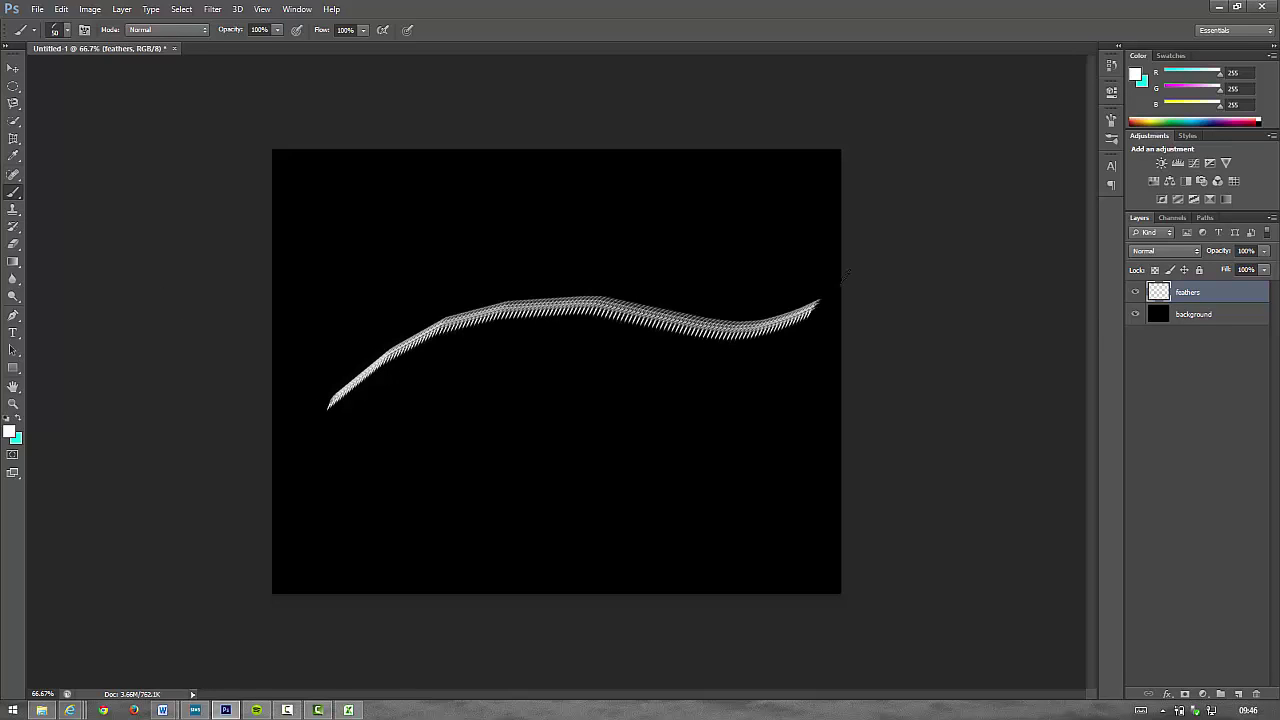
{"action": "key", "text": "ctrl+z"}
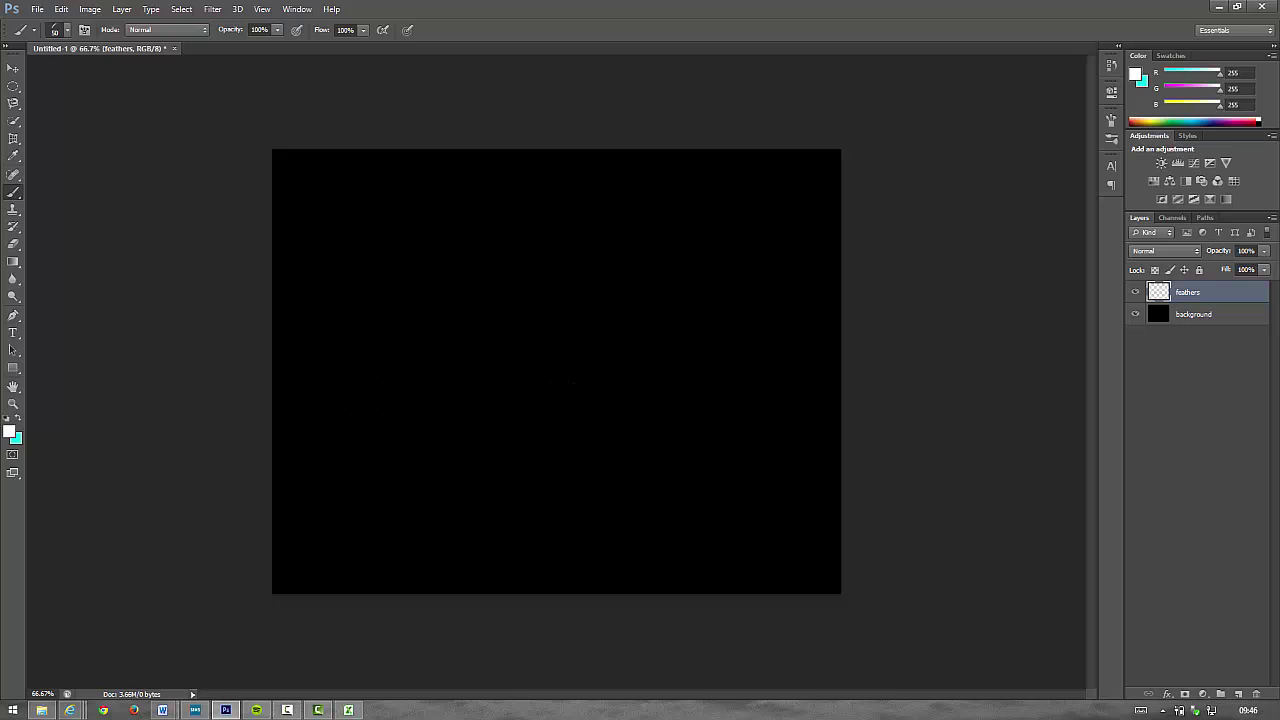
- Enable Scattering and Shape Dynamics for the feather brush and increase its scatter amount and count
{"action": "key", "text": "F5"}
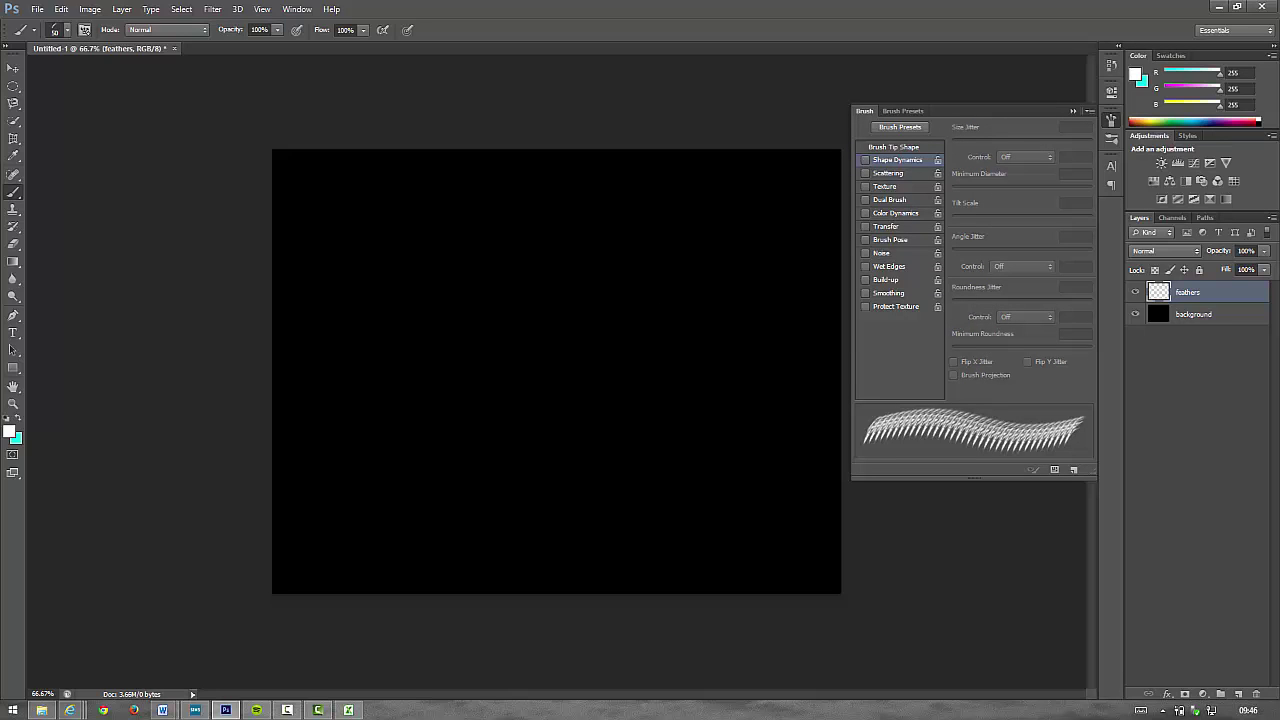
{"action": "left_click", "coordinate": [866, 173]}
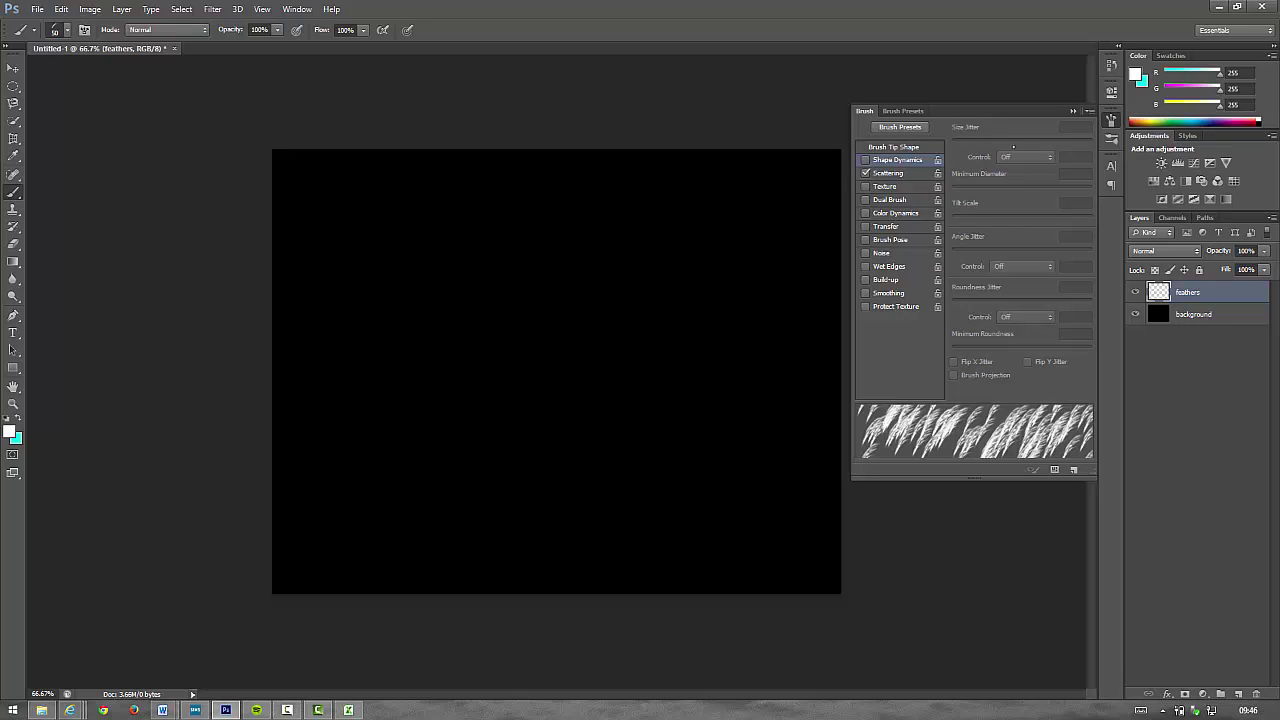
{"action": "left_click", "coordinate": [910, 160]}
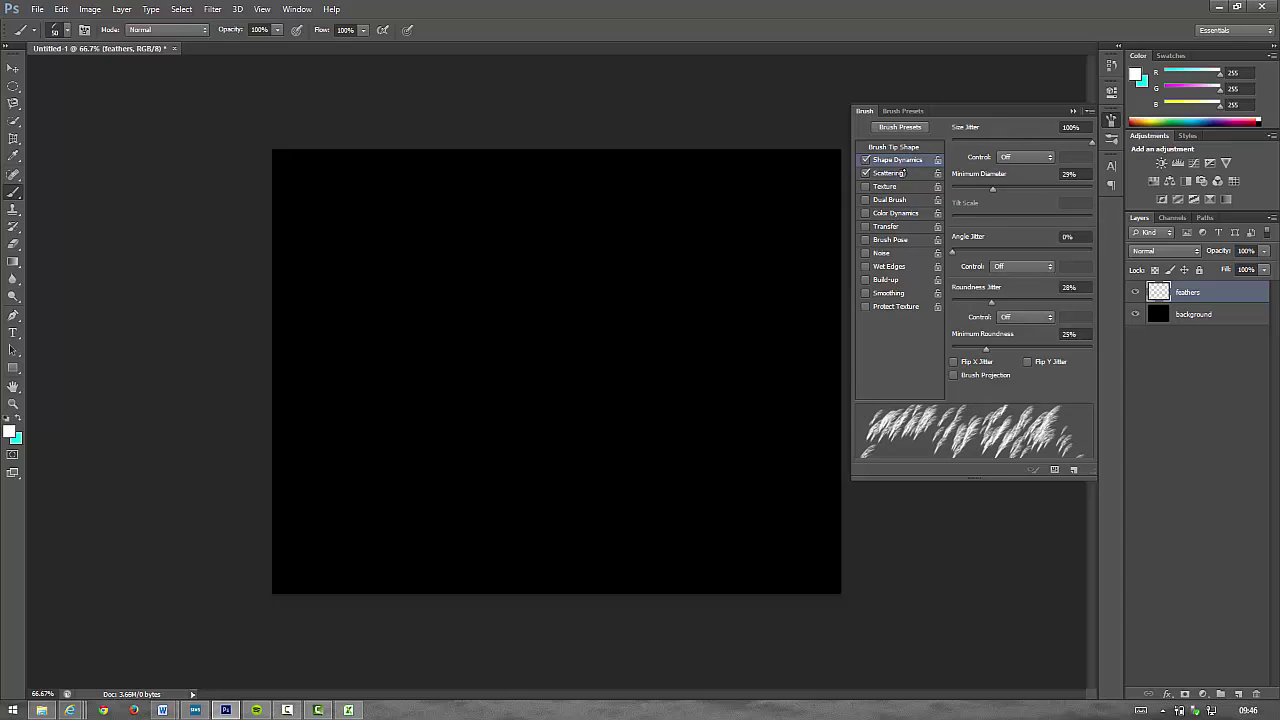
{"action": "left_click", "coordinate": [903, 173]}
{"action": "left_click", "coordinate": [866, 160]}
{"action": "left_click_drag", "start_coordinate": [986, 142], "coordinate": [1022, 142]}
{"action": "mouse_move", "coordinate": [962, 193]}
{"action": "left_mouse_down"}
{"action": "mouse_move", "coordinate": [988, 193]}
{"action": "mouse_move", "coordinate": [971, 193]}
{"action": "left_mouse_up"}
- In Shape Dynamics, set Angle Jitter to 76%, Minimum Diameter to 68% and Size Jitter to 40%
{"action": "left_click", "coordinate": [889, 161]}
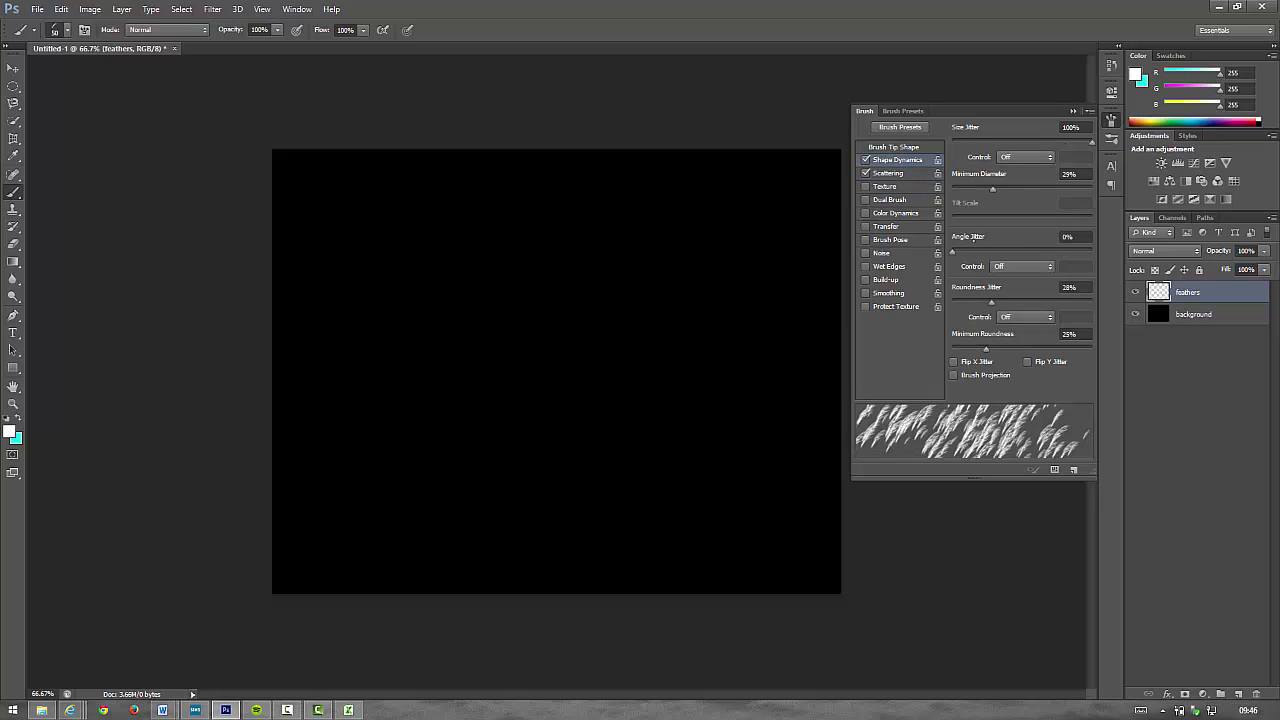
{"action": "left_click_drag", "start_coordinate": [952, 251], "coordinate": [1058, 251]}
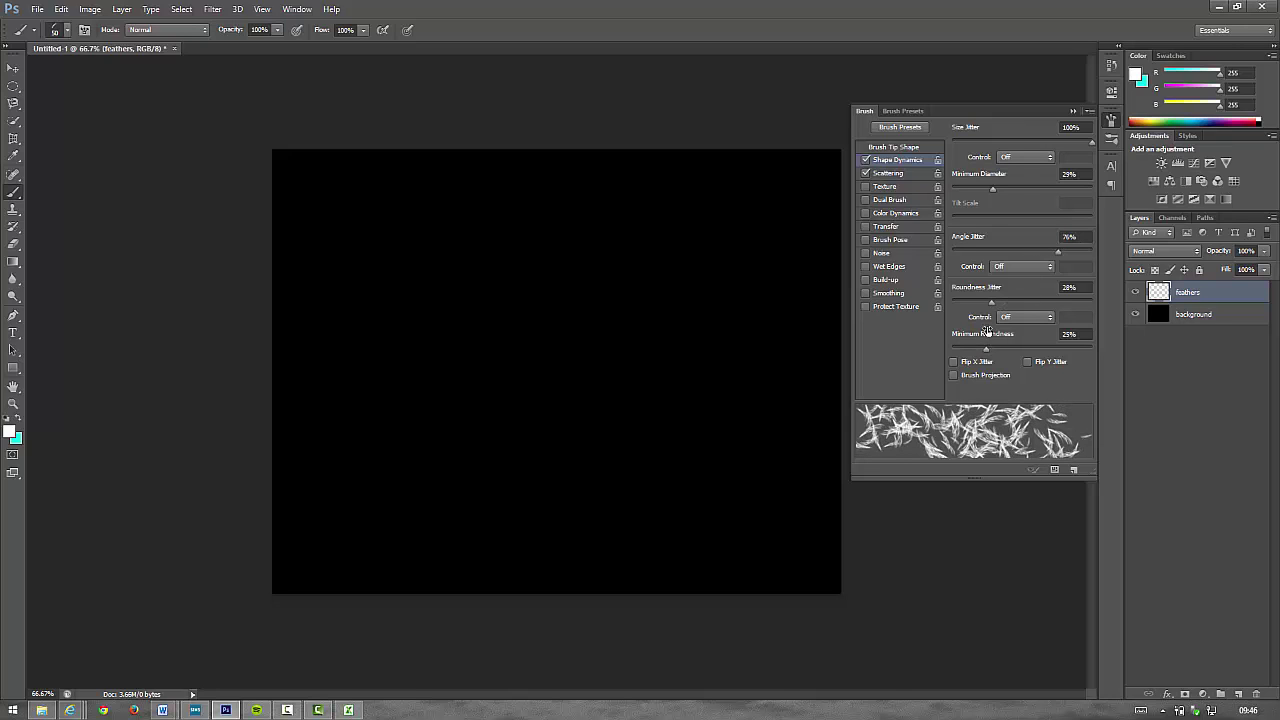
{"action": "left_click_drag", "start_coordinate": [992, 189], "coordinate": [1047, 189]}
{"action": "left_click_drag", "start_coordinate": [1075, 143], "coordinate": [1007, 143]}
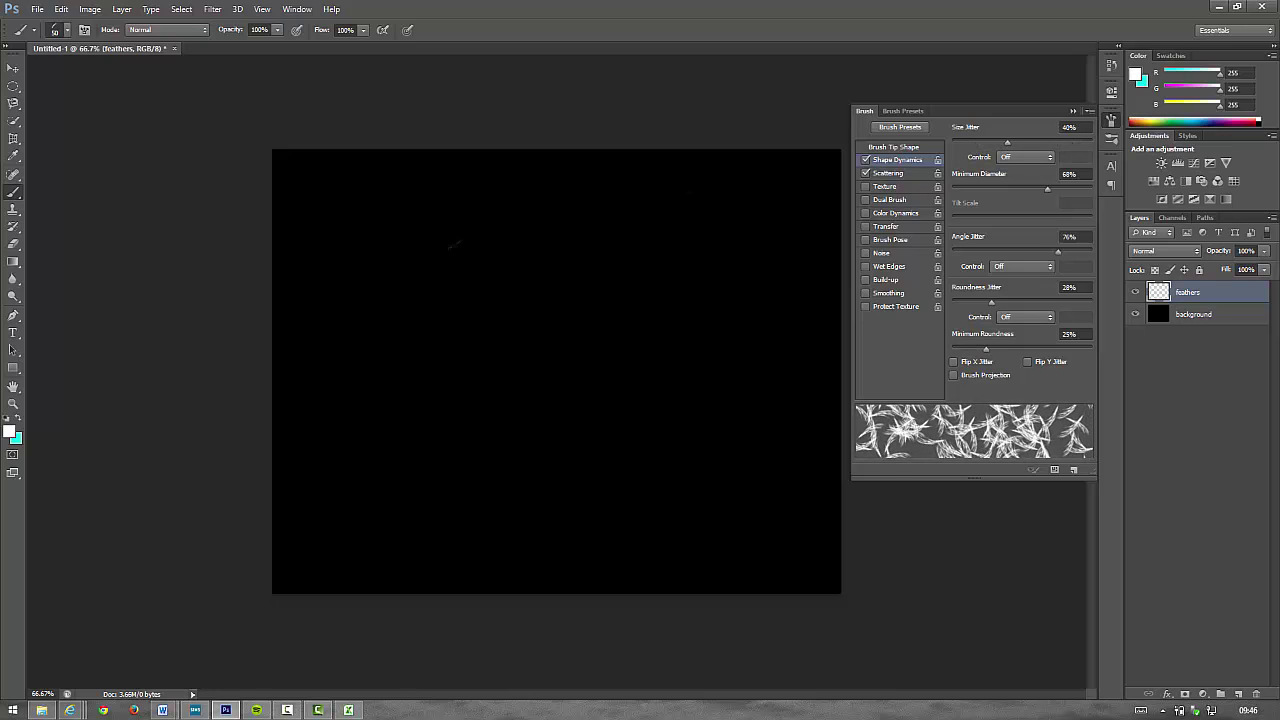
- Paint scattered white feathers across the canvas at 50 px, and fill the remaining gaps with larger strokes at 114 px
{"action": "mouse_move", "coordinate": [270, 570]}
{"action": "left_mouse_down"}
{"action": "mouse_move", "coordinate": [352, 483]}
{"action": "mouse_move", "coordinate": [535, 487]}
{"action": "mouse_move", "coordinate": [655, 445]}
{"action": "left_mouse_up"}
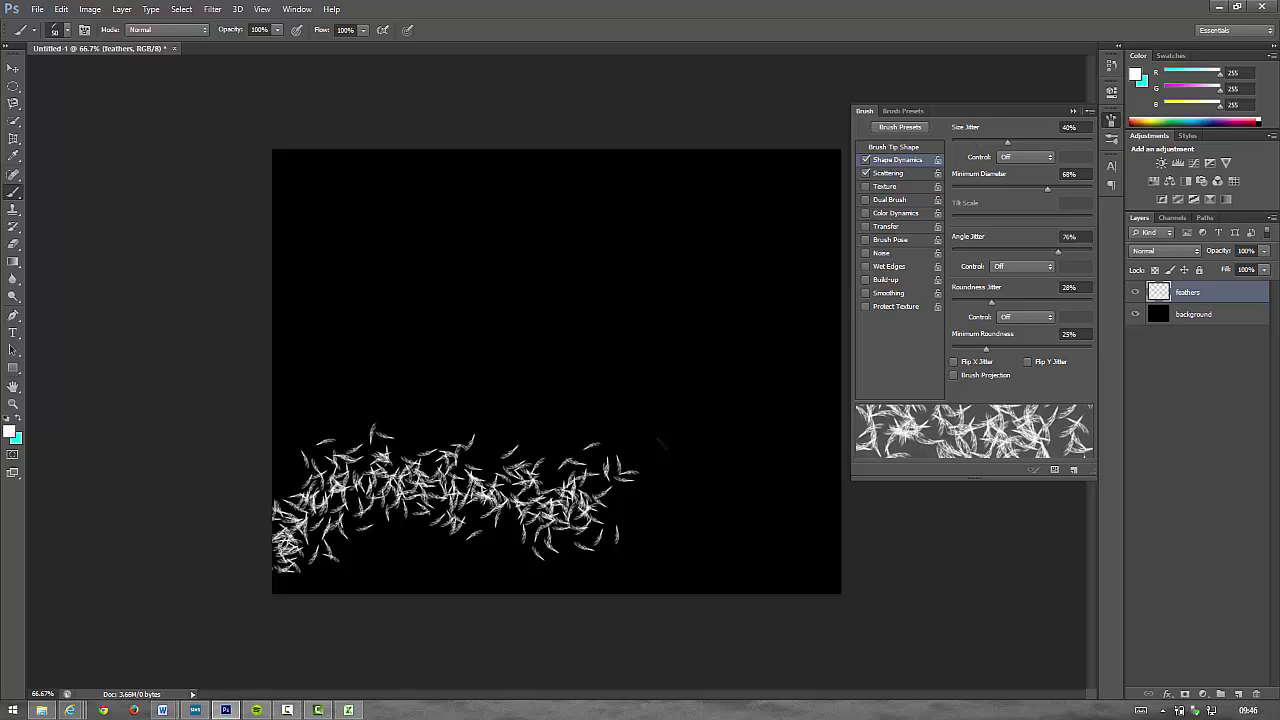
{"action": "mouse_move", "coordinate": [320, 240]}
{"action": "left_mouse_down"}
{"action": "mouse_move", "coordinate": [612, 182]}
{"action": "mouse_move", "coordinate": [822, 212]}
{"action": "mouse_move", "coordinate": [575, 270]}
{"action": "mouse_move", "coordinate": [368, 343]}
{"action": "mouse_move", "coordinate": [642, 378]}
{"action": "mouse_move", "coordinate": [786, 520]}
{"action": "mouse_move", "coordinate": [838, 588]}
{"action": "left_mouse_up"}
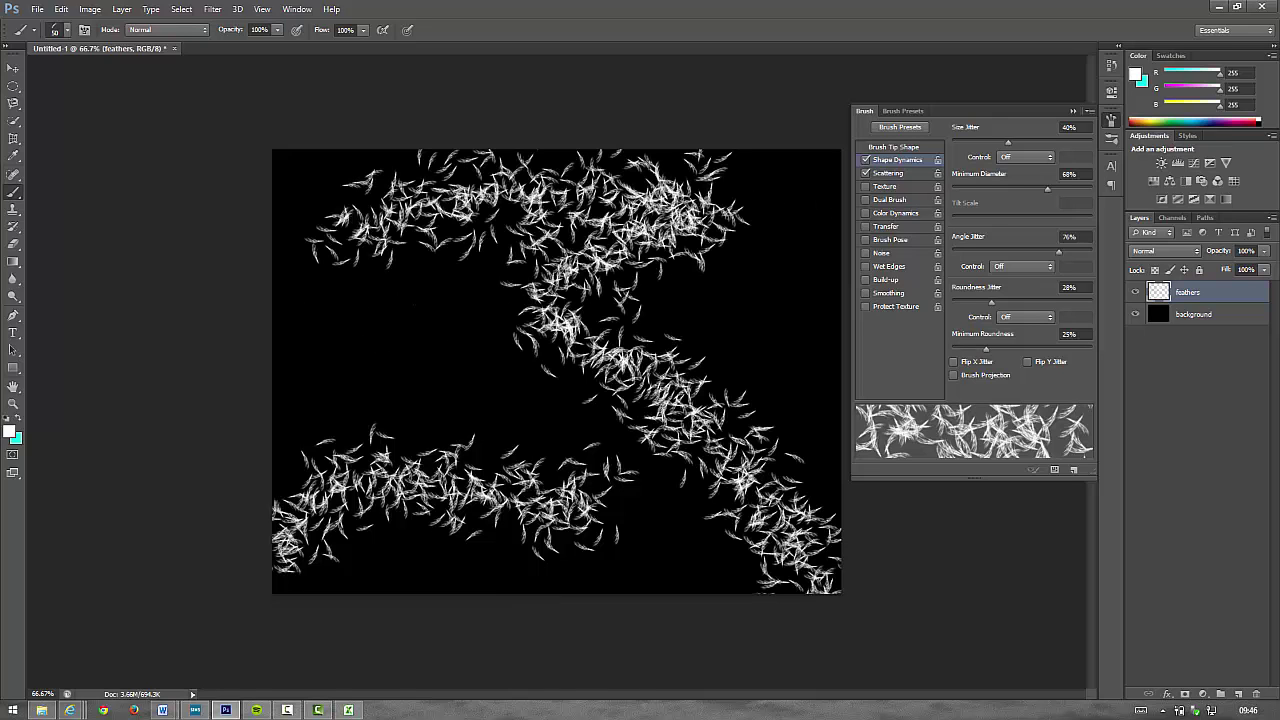
{"action": "left_click", "coordinate": [67, 30]}
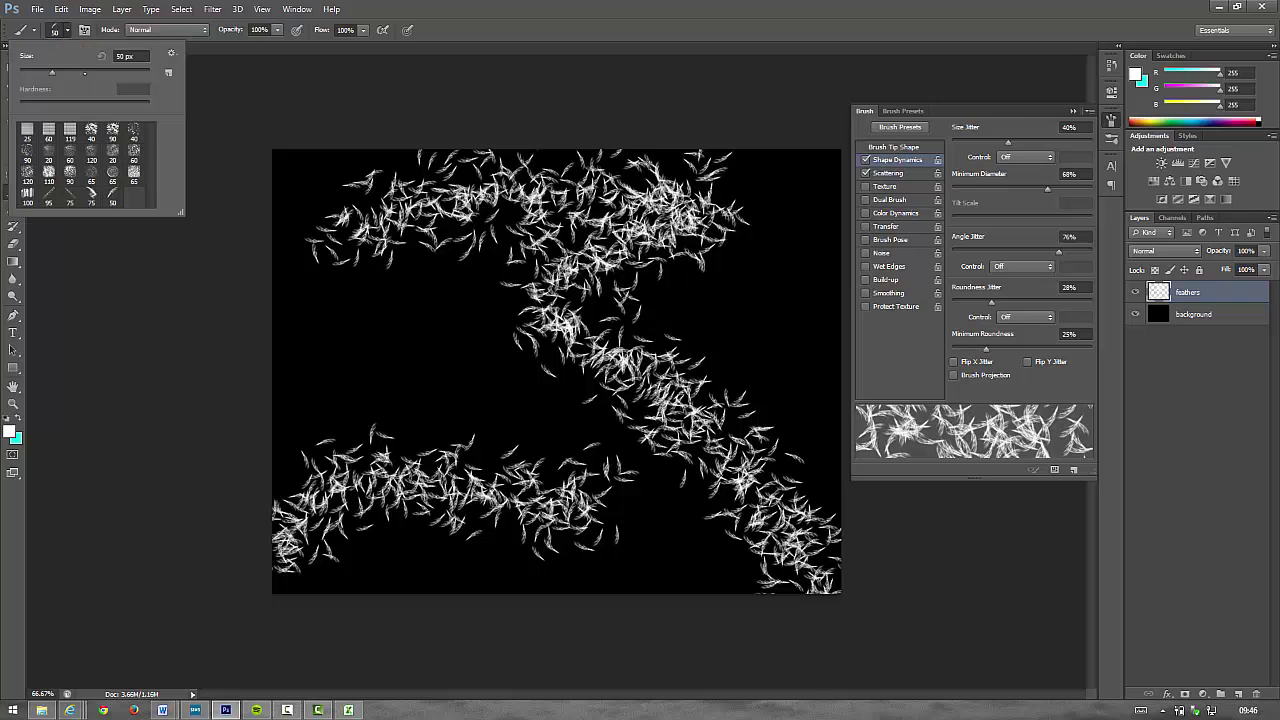
{"action": "left_click", "coordinate": [86, 73]}
{"action": "mouse_move", "coordinate": [276, 346]}
{"action": "left_mouse_down"}
{"action": "mouse_move", "coordinate": [491, 292]}
{"action": "mouse_move", "coordinate": [763, 268]}
{"action": "left_mouse_up"}
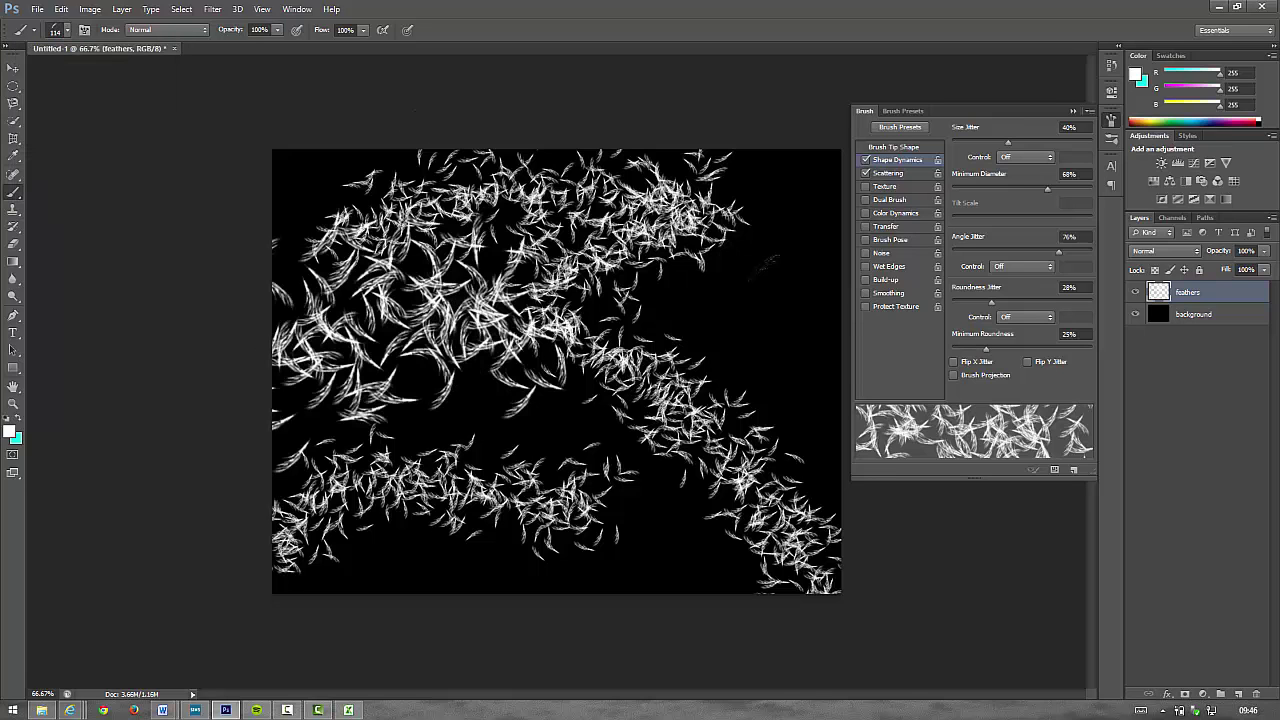
{"action": "mouse_move", "coordinate": [575, 300]}
{"action": "left_mouse_down"}
{"action": "mouse_move", "coordinate": [800, 330]}
{"action": "mouse_move", "coordinate": [800, 560]}
{"action": "mouse_move", "coordinate": [450, 490]}
{"action": "left_mouse_up"}
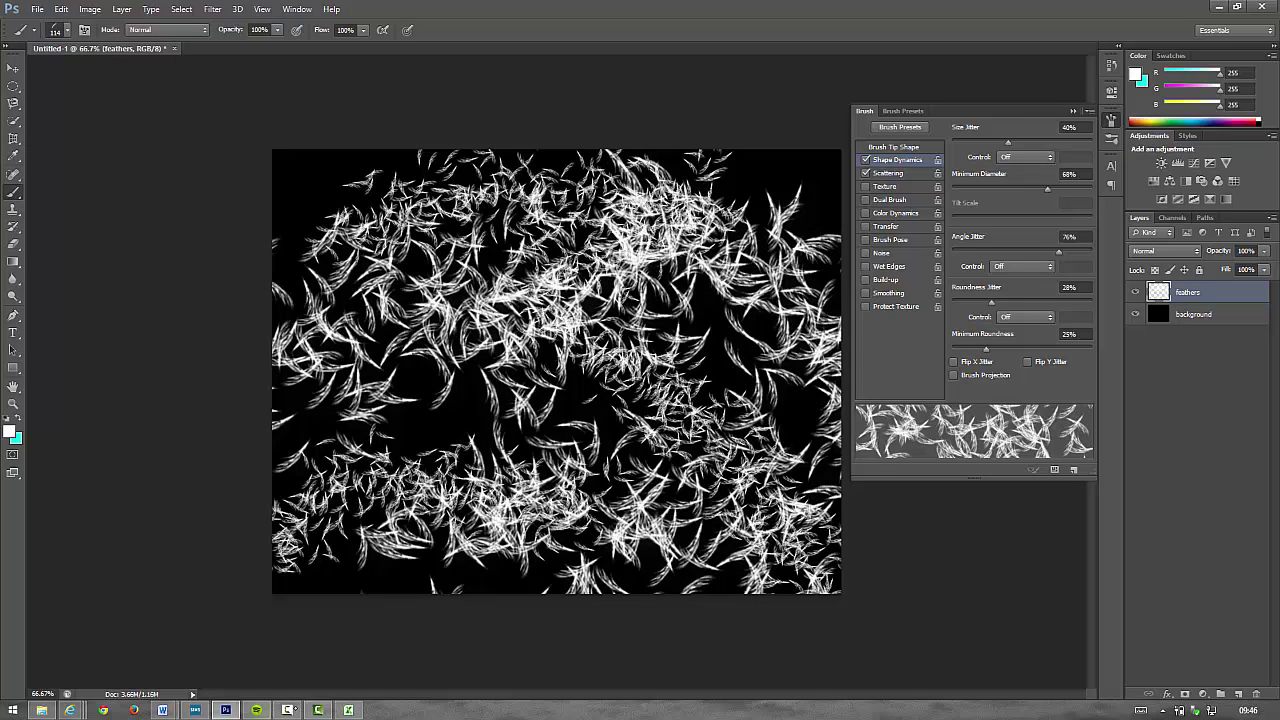
{"action": "left_click_drag", "start_coordinate": [294, 709], "coordinate": [336, 529]}
{"action": "mouse_move", "coordinate": [301, 179]}
{"action": "left_mouse_down"}
{"action": "mouse_move", "coordinate": [470, 180]}
{"action": "mouse_move", "coordinate": [692, 206]}
{"action": "mouse_move", "coordinate": [800, 200]}
{"action": "left_mouse_up"}
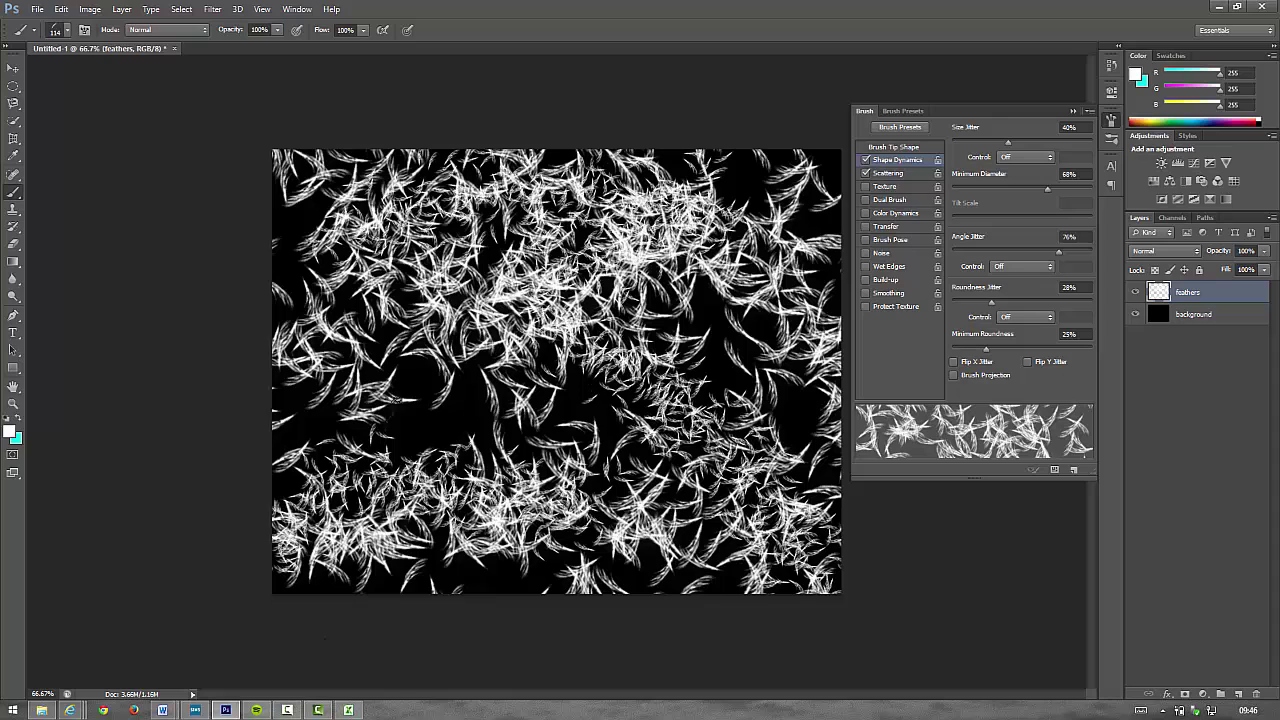
{"action": "mouse_move", "coordinate": [398, 399]}
{"action": "left_mouse_down"}
{"action": "mouse_move", "coordinate": [680, 400]}
{"action": "mouse_move", "coordinate": [640, 540]}
{"action": "mouse_move", "coordinate": [430, 455]}
{"action": "mouse_move", "coordinate": [418, 409]}
{"action": "mouse_move", "coordinate": [520, 355]}
{"action": "left_mouse_up"}
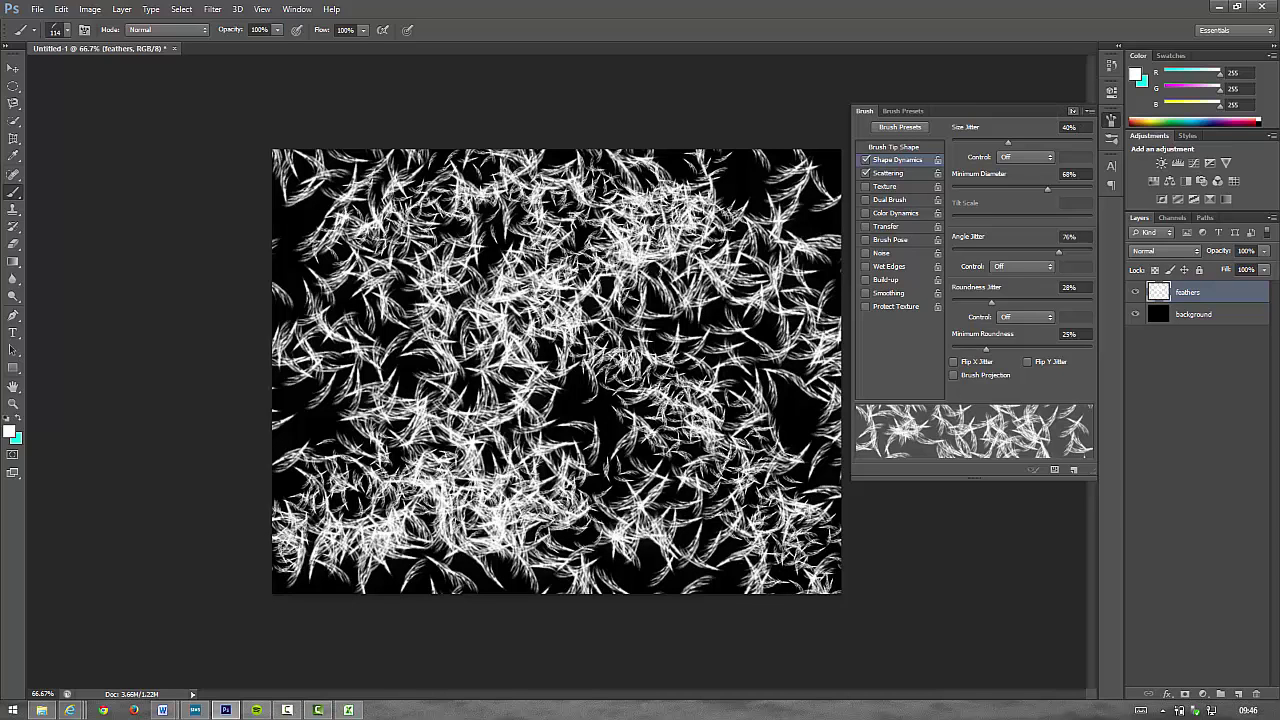
{"action": "left_click", "coordinate": [1073, 111]}
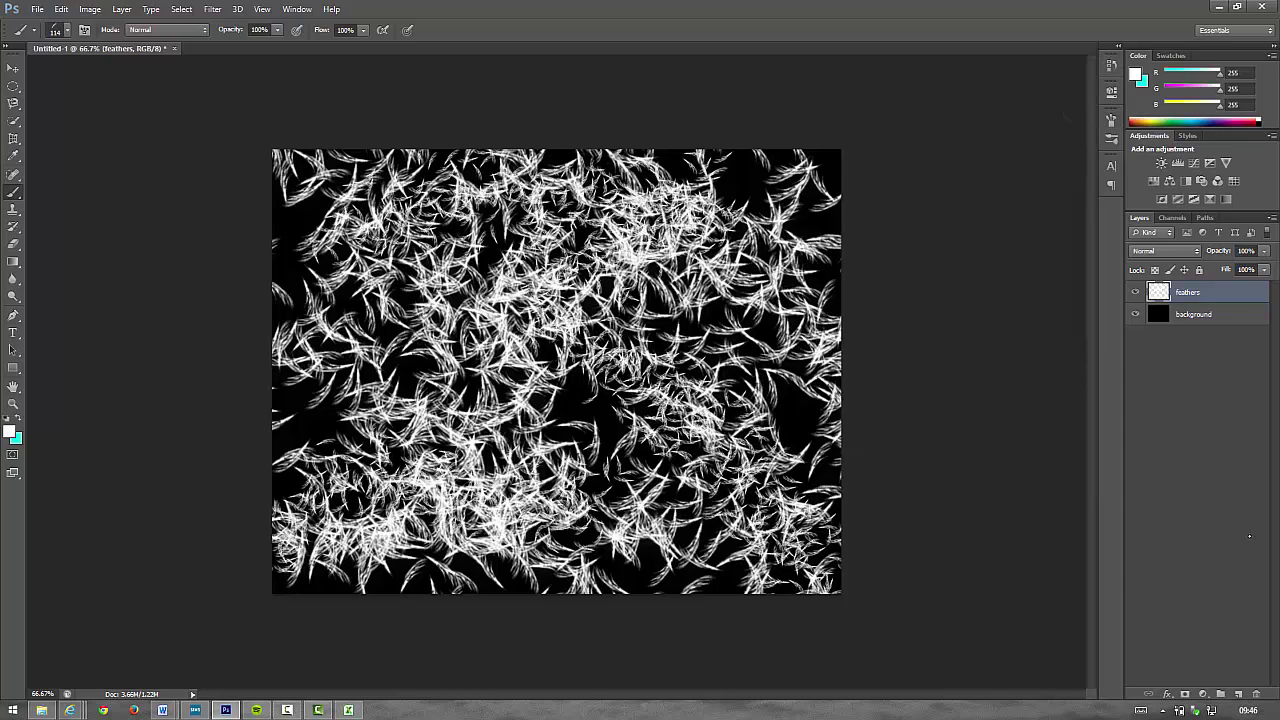
- Add a new layer above the feathers layer and name it "colours"
{"action": "left_click", "coordinate": [1238, 694]}
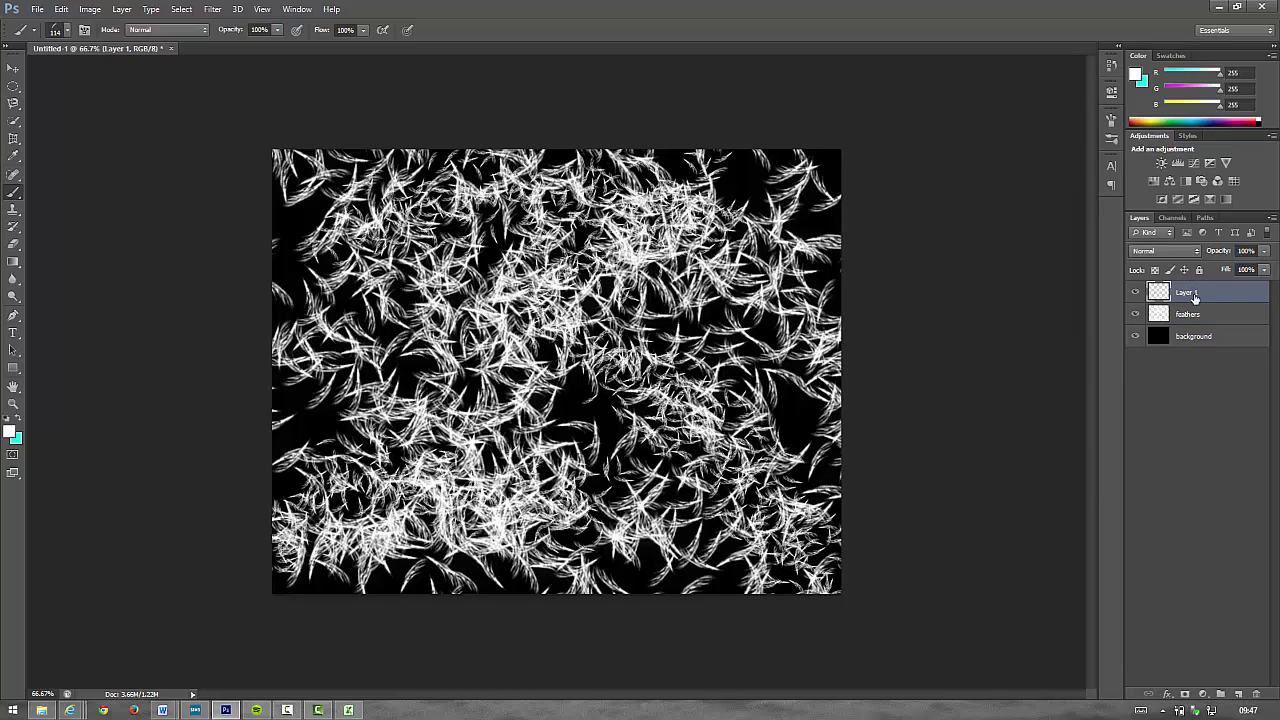
{"action": "double_click", "coordinate": [1188, 292]}
{"action": "type", "text": "colours"}
{"action": "key", "text": "Return"}
- Reset the brush presets to the default brush set
{"action": "left_click", "coordinate": [67, 30]}
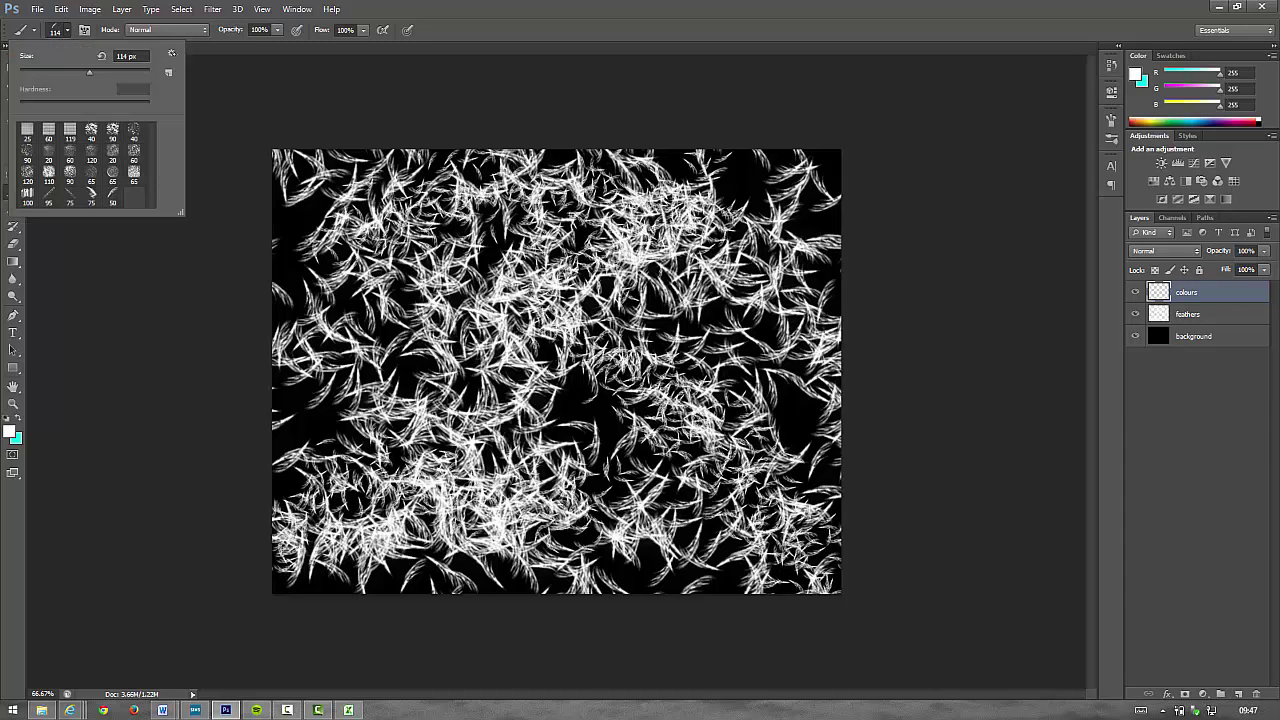
{"action": "left_click", "coordinate": [171, 53]}
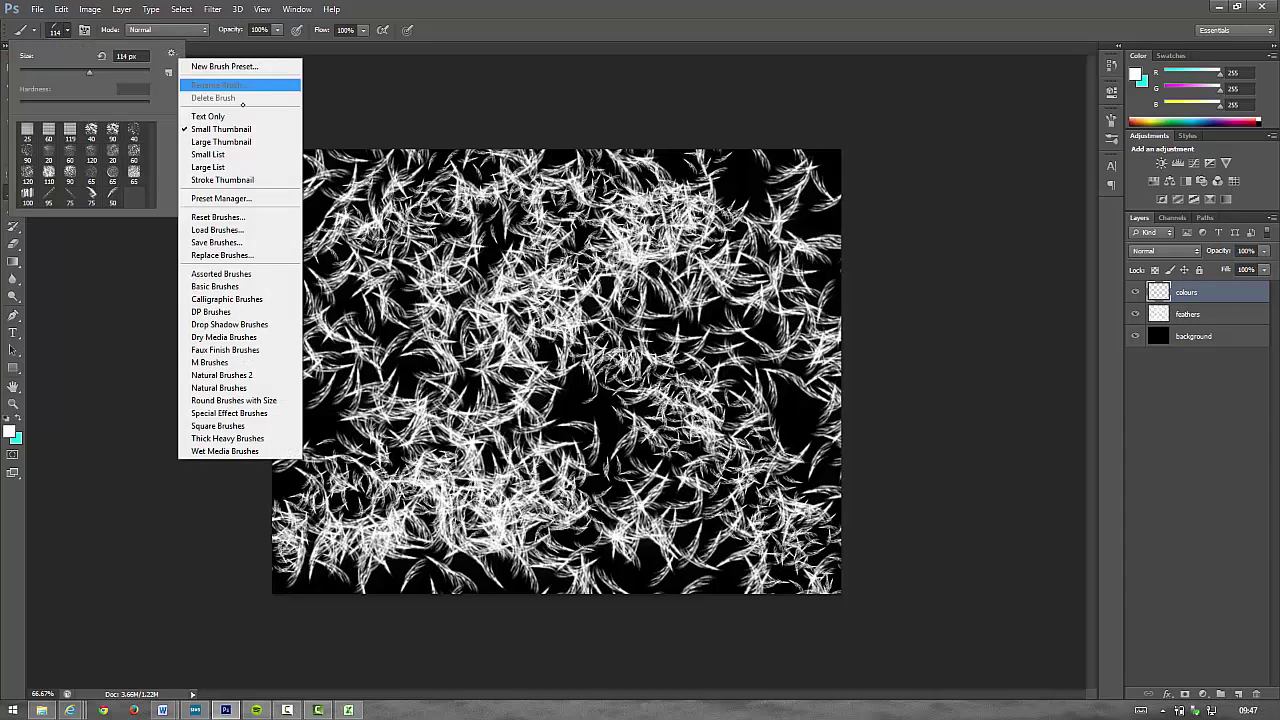
{"action": "left_click", "coordinate": [241, 217]}
{"action": "left_click", "coordinate": [570, 268]}
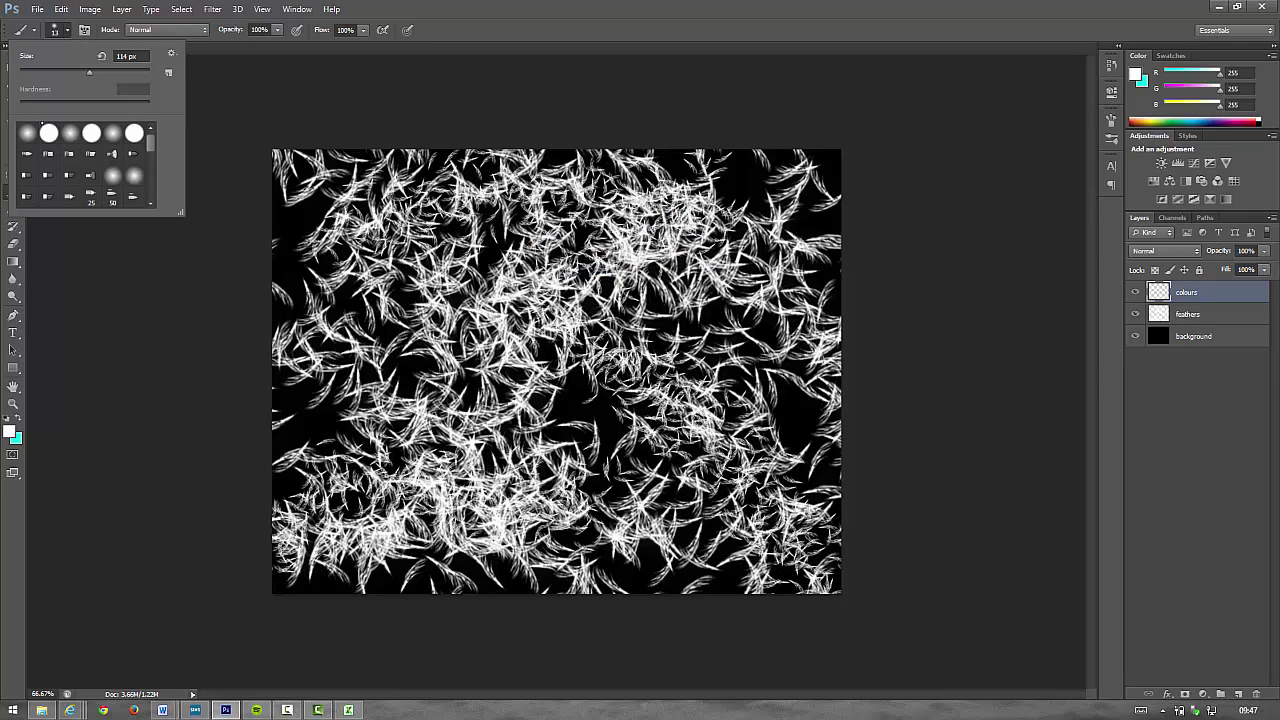
- Choose the soft round brush with 0% hardness and enlarge it to 267 px
{"action": "double_click", "coordinate": [27, 132]}
{"action": "left_click", "coordinate": [67, 30]}
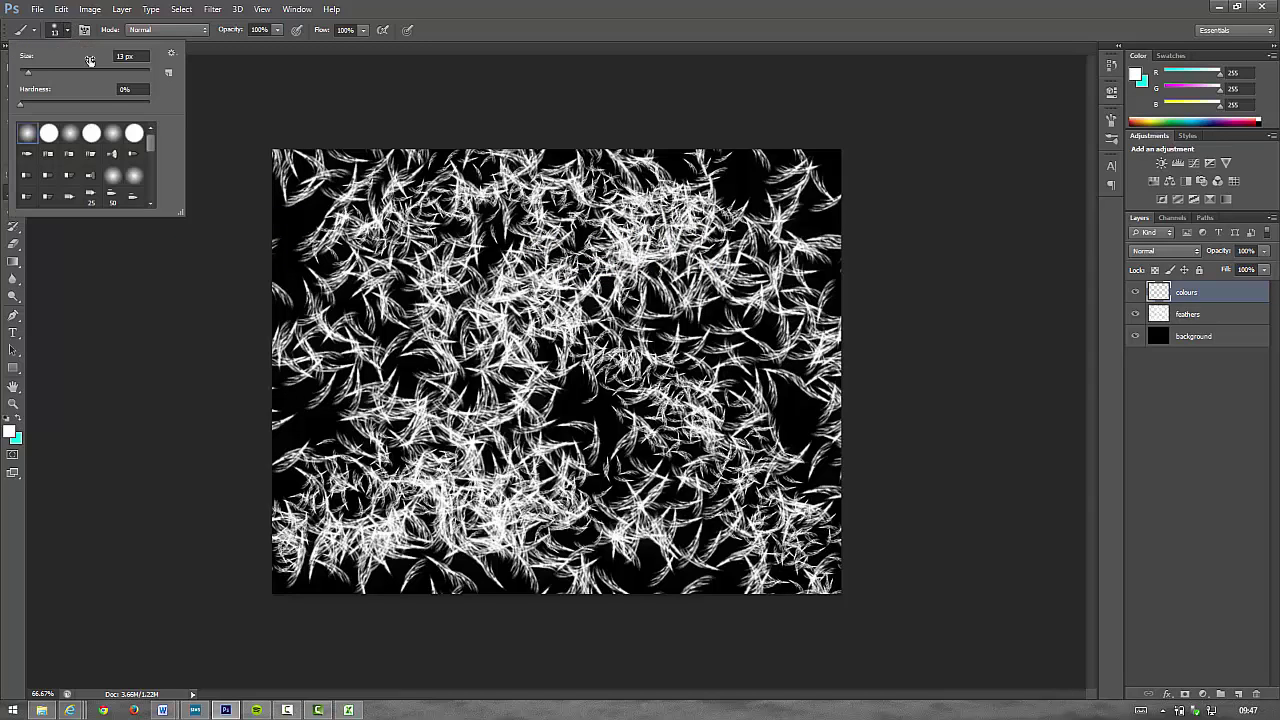
{"action": "left_click", "coordinate": [79, 71]}
{"action": "left_click", "coordinate": [122, 71]}
- Set the foreground colour to red (fb0006) and paint over the upper-left corner of the canvas on the colours layer
{"action": "left_click", "coordinate": [1132, 74]}
{"action": "left_click", "coordinate": [437, 169]}
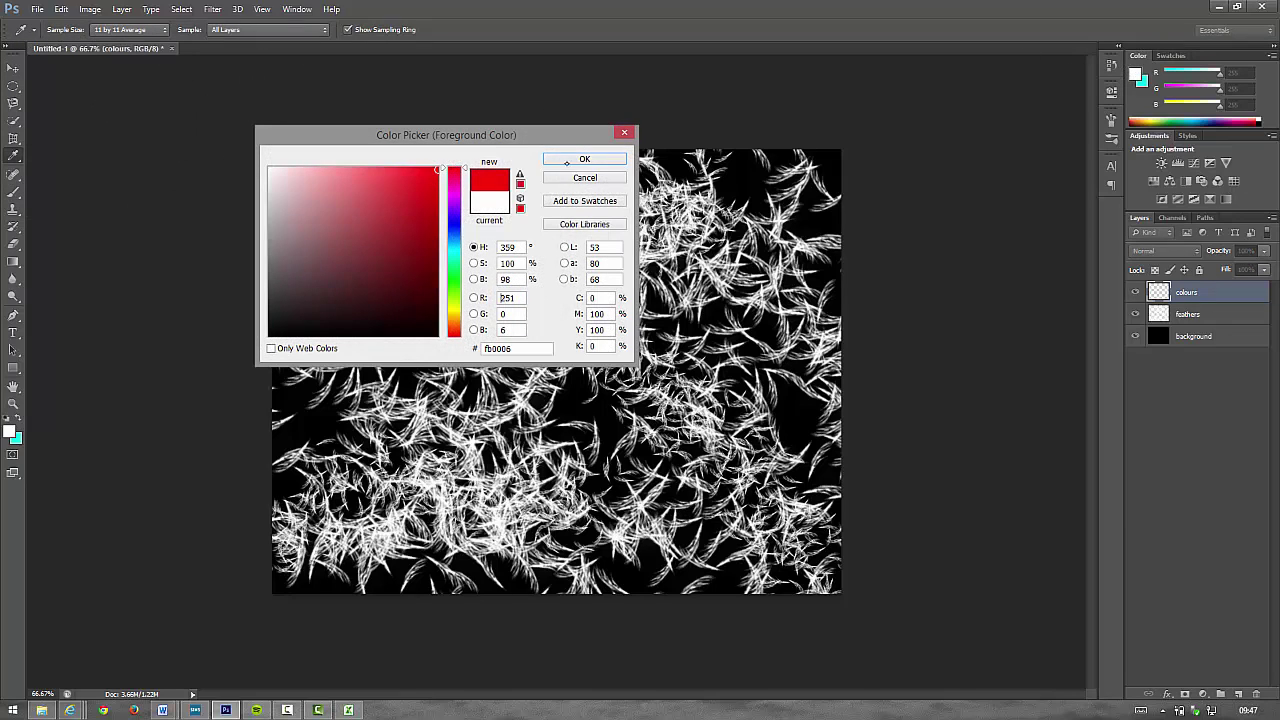
{"action": "left_click", "coordinate": [584, 159]}
{"action": "mouse_move", "coordinate": [350, 220]}
{"action": "left_mouse_down"}
{"action": "mouse_move", "coordinate": [340, 205]}
{"action": "mouse_move", "coordinate": [334, 277]}
{"action": "mouse_move", "coordinate": [313, 302]}
{"action": "left_mouse_up"}
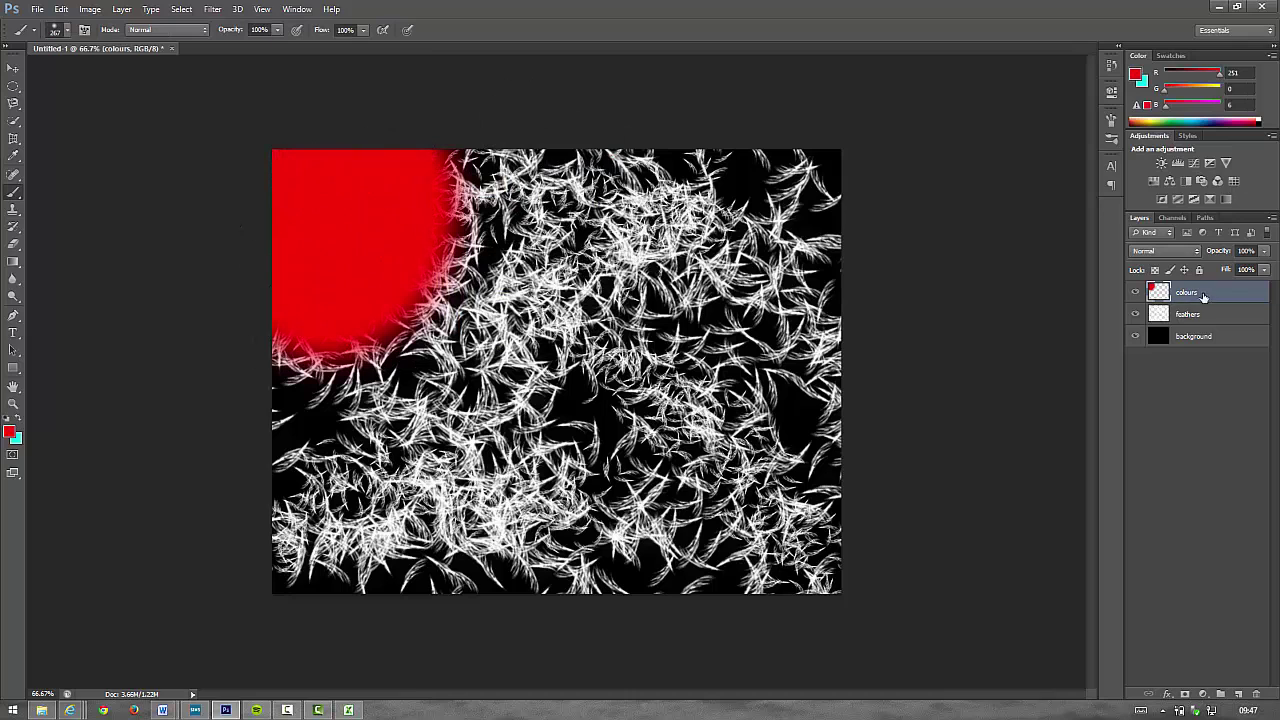
- Set the foreground colour to magenta (e500fa) and paint the upper middle area of the canvas beside the red
{"action": "left_click", "coordinate": [1135, 74]}
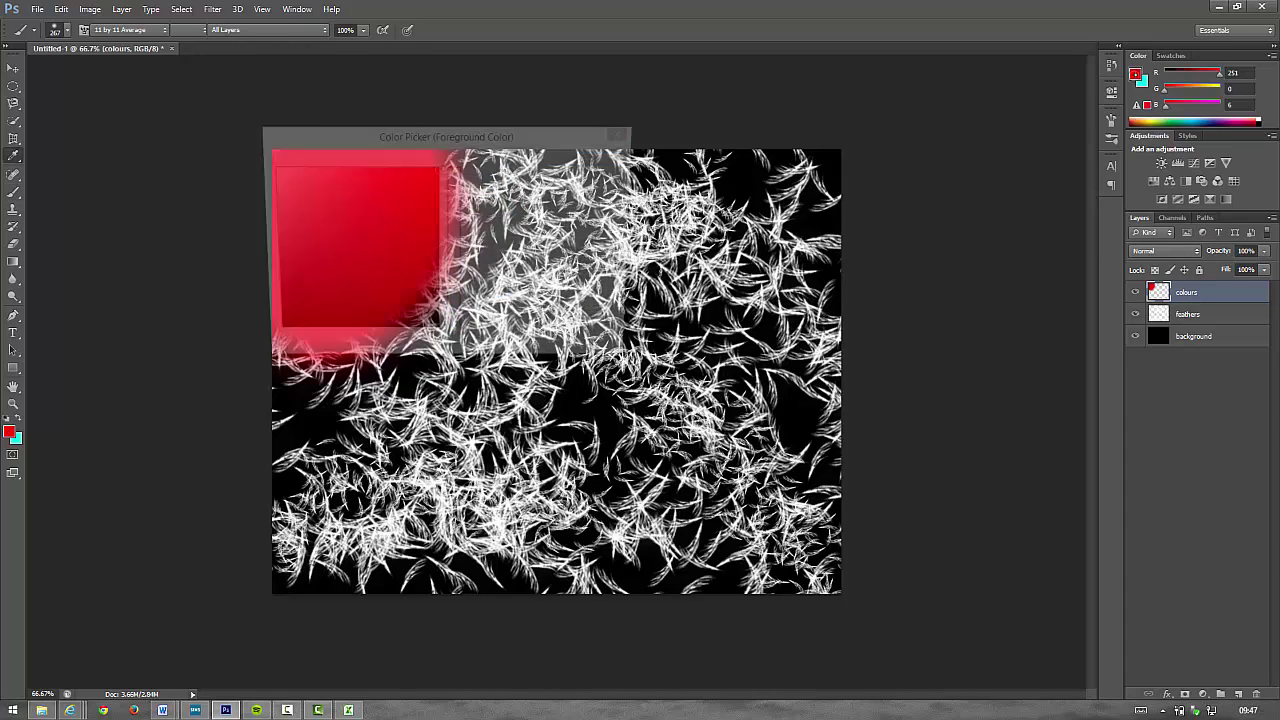
{"action": "left_click", "coordinate": [456, 196]}
{"action": "left_click", "coordinate": [436, 170]}
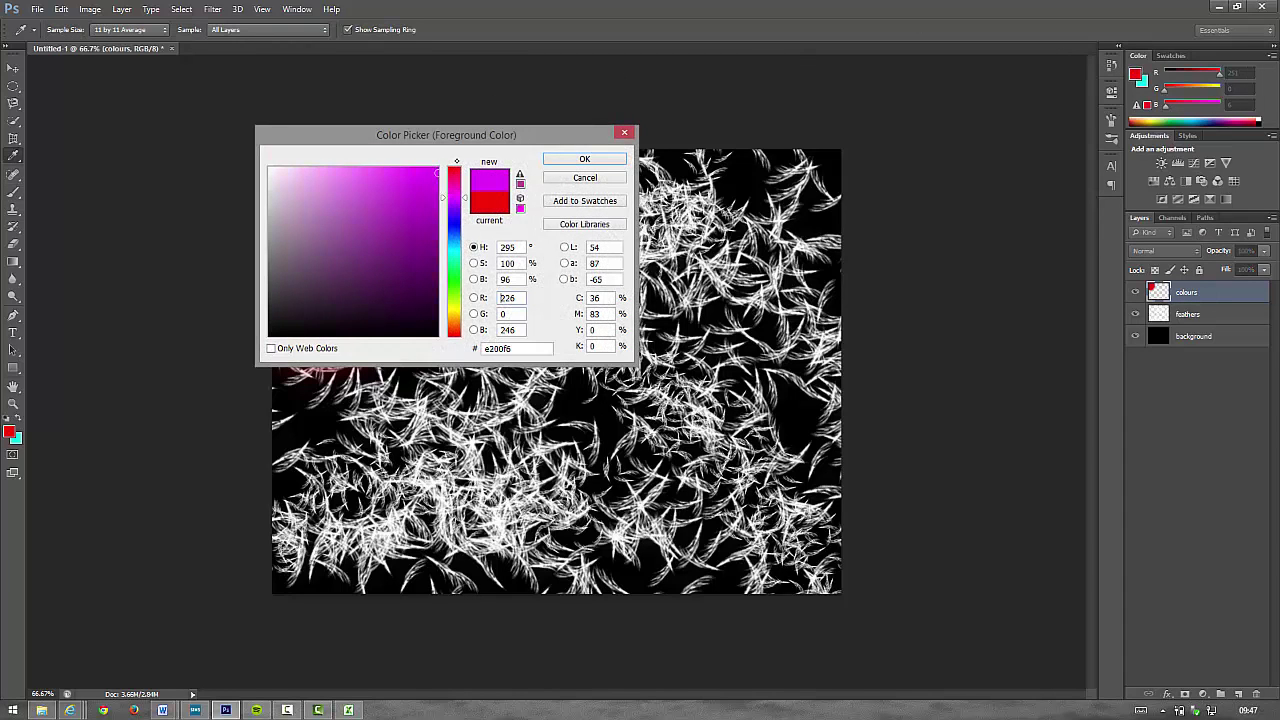
{"action": "left_click", "coordinate": [584, 158]}
{"action": "mouse_move", "coordinate": [473, 278]}
{"action": "left_mouse_down"}
{"action": "mouse_move", "coordinate": [478, 237]}
{"action": "mouse_move", "coordinate": [570, 180]}
{"action": "mouse_move", "coordinate": [596, 218]}
{"action": "mouse_move", "coordinate": [530, 302]}
{"action": "mouse_move", "coordinate": [479, 214]}
{"action": "mouse_move", "coordinate": [515, 172]}
{"action": "mouse_move", "coordinate": [538, 187]}
{"action": "mouse_move", "coordinate": [501, 299]}
{"action": "mouse_move", "coordinate": [477, 300]}
{"action": "mouse_move", "coordinate": [578, 176]}
{"action": "mouse_move", "coordinate": [608, 188]}
{"action": "mouse_move", "coordinate": [640, 190]}
{"action": "left_mouse_up"}
- Set the foreground colour to cyan (00ebfa) and paint over the upper-right area of the canvas
{"action": "left_click", "coordinate": [1134, 74]}
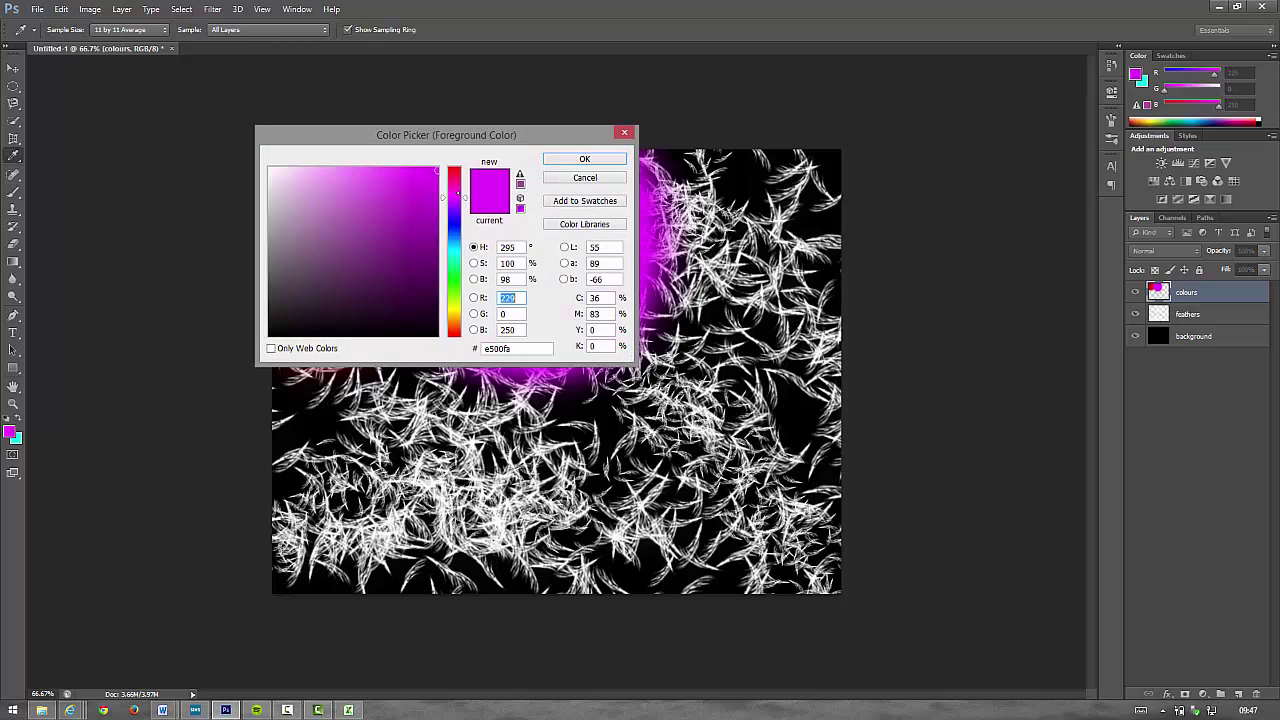
{"action": "left_click_drag", "start_coordinate": [455, 232], "coordinate": [449, 250]}
{"action": "key", "text": "Return"}
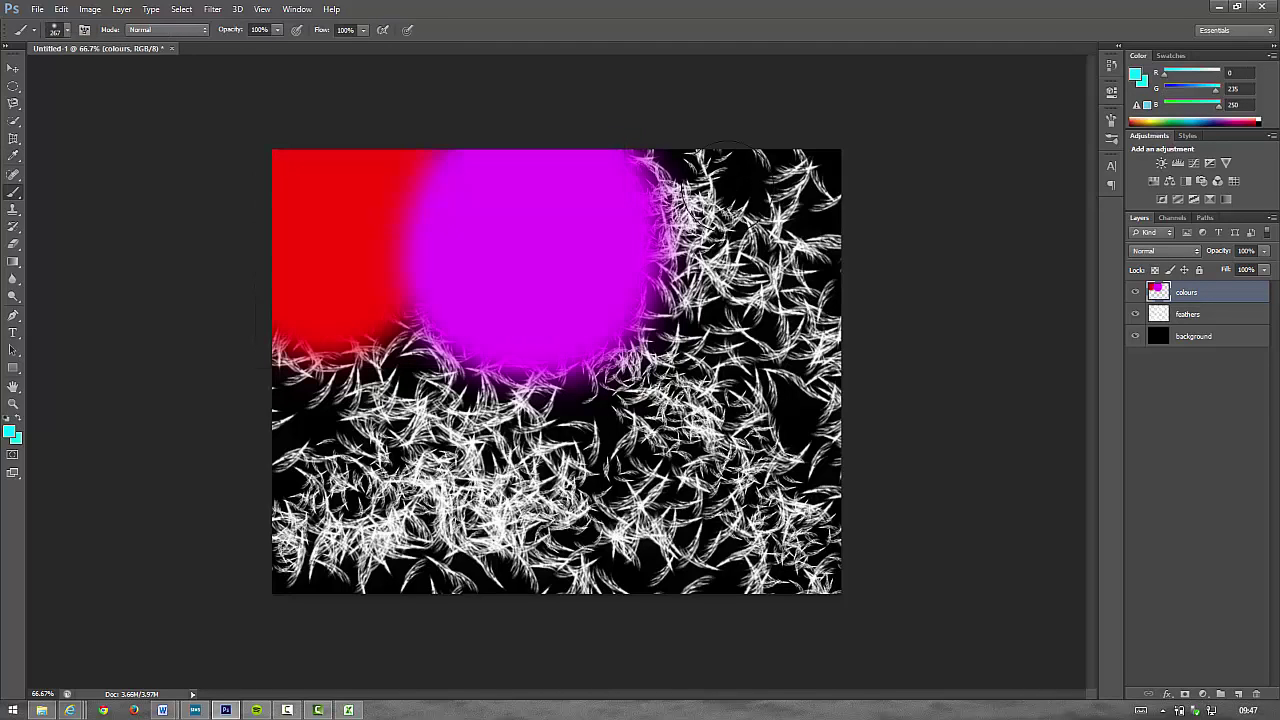
{"action": "mouse_move", "coordinate": [710, 240]}
{"action": "left_mouse_down"}
{"action": "mouse_move", "coordinate": [757, 286]}
{"action": "mouse_move", "coordinate": [669, 200]}
{"action": "mouse_move", "coordinate": [827, 168]}
{"action": "mouse_move", "coordinate": [677, 163]}
{"action": "mouse_move", "coordinate": [800, 370]}
{"action": "left_mouse_up"}
- Set the foreground colour to green (12fa00) and paint the lower-left area of the canvas below the red
{"action": "left_click", "coordinate": [1136, 75]}
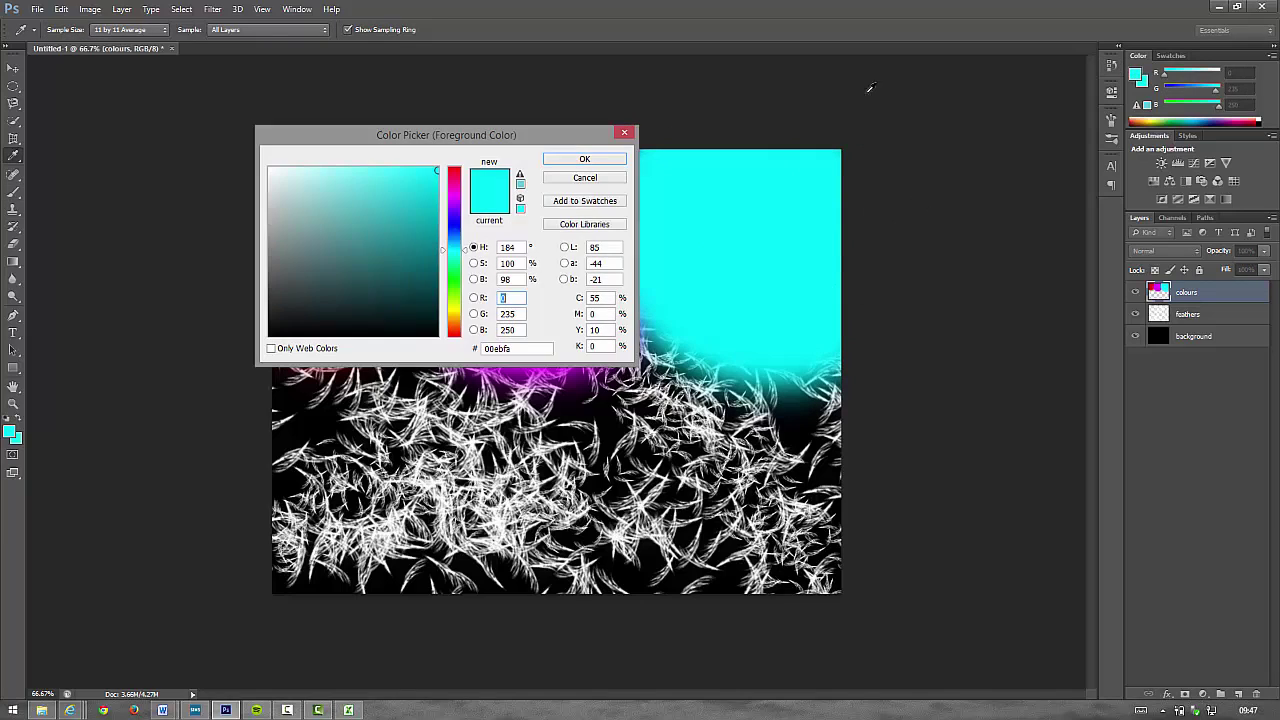
{"action": "left_click", "coordinate": [454, 281]}
{"action": "left_click", "coordinate": [584, 159]}
{"action": "key", "text": "b"}
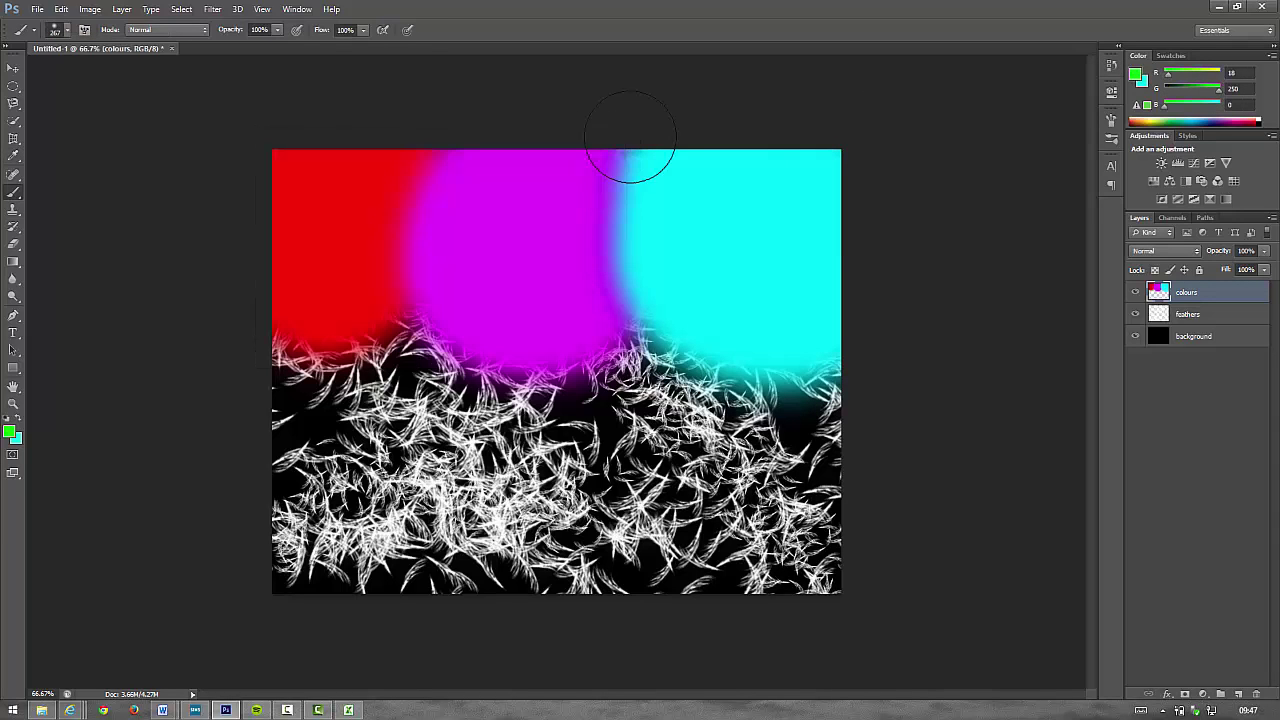
{"action": "mouse_move", "coordinate": [370, 380]}
{"action": "left_mouse_down"}
{"action": "mouse_move", "coordinate": [349, 443]}
{"action": "mouse_move", "coordinate": [340, 560]}
{"action": "mouse_move", "coordinate": [380, 463]}
{"action": "mouse_move", "coordinate": [445, 530]}
{"action": "left_mouse_up"}
- Set the foreground colour to yellow (f7fa00) and paint the lower middle area of the canvas below the magenta
{"action": "left_click", "coordinate": [1136, 75]}
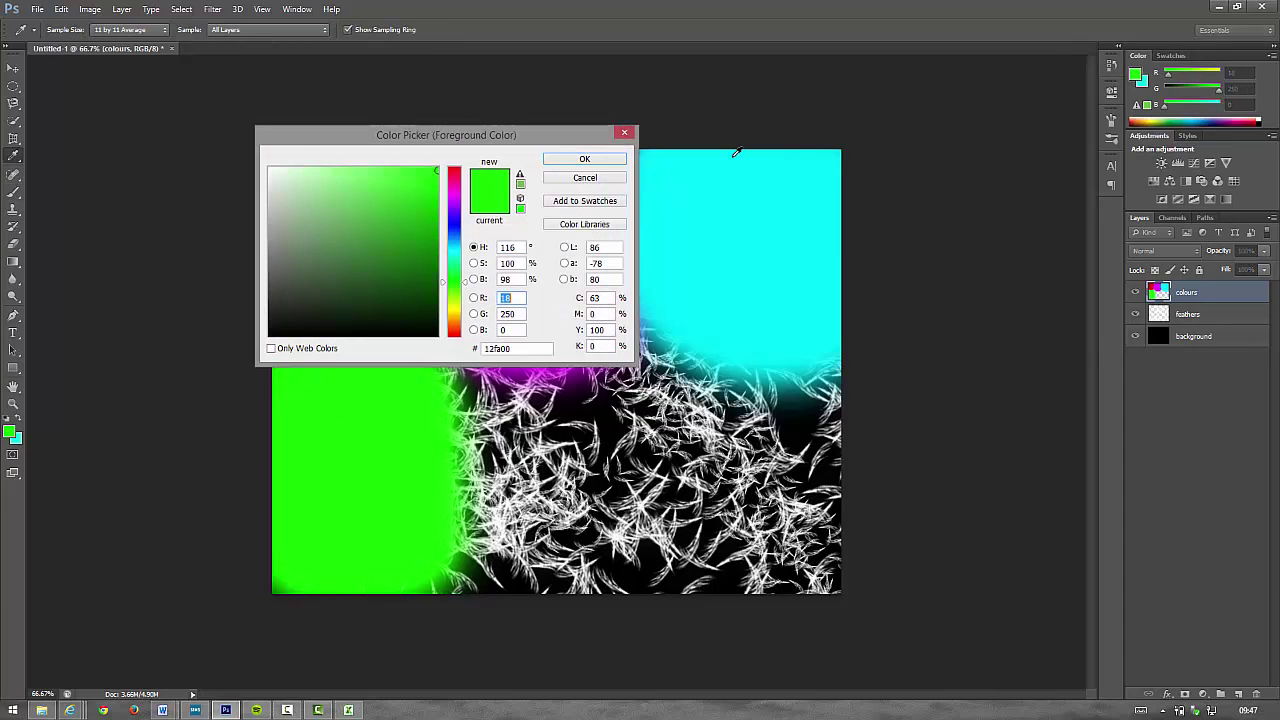
{"action": "left_click", "coordinate": [455, 308]}
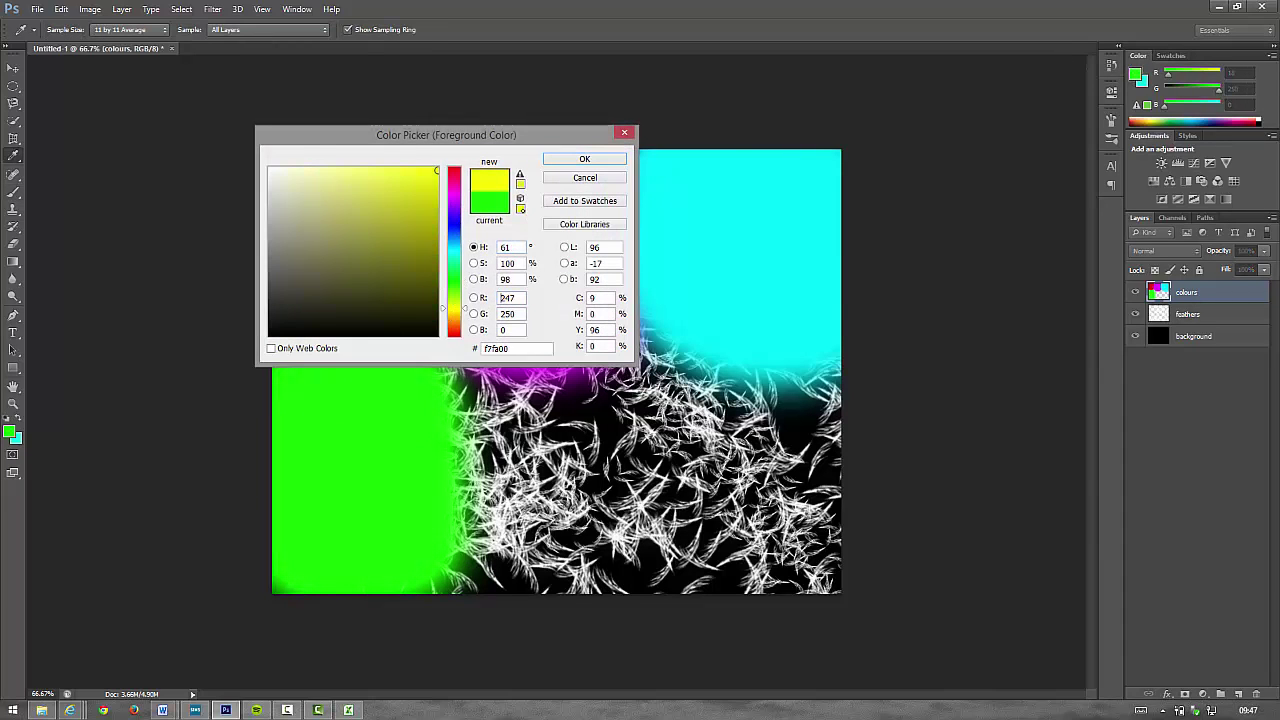
{"action": "left_click", "coordinate": [602, 157]}
{"action": "key", "text": "b"}
{"action": "mouse_move", "coordinate": [555, 400]}
{"action": "left_mouse_down"}
{"action": "mouse_move", "coordinate": [529, 537]}
{"action": "mouse_move", "coordinate": [494, 420]}
{"action": "mouse_move", "coordinate": [567, 535]}
{"action": "mouse_move", "coordinate": [589, 451]}
{"action": "mouse_move", "coordinate": [531, 500]}
{"action": "mouse_move", "coordinate": [480, 494]}
{"action": "mouse_move", "coordinate": [492, 540]}
{"action": "mouse_move", "coordinate": [526, 500]}
{"action": "left_mouse_up"}
- Set the foreground colour to orange (fa8100) and paint over the remaining lower-right area of the canvas
{"action": "left_click", "coordinate": [1136, 75]}
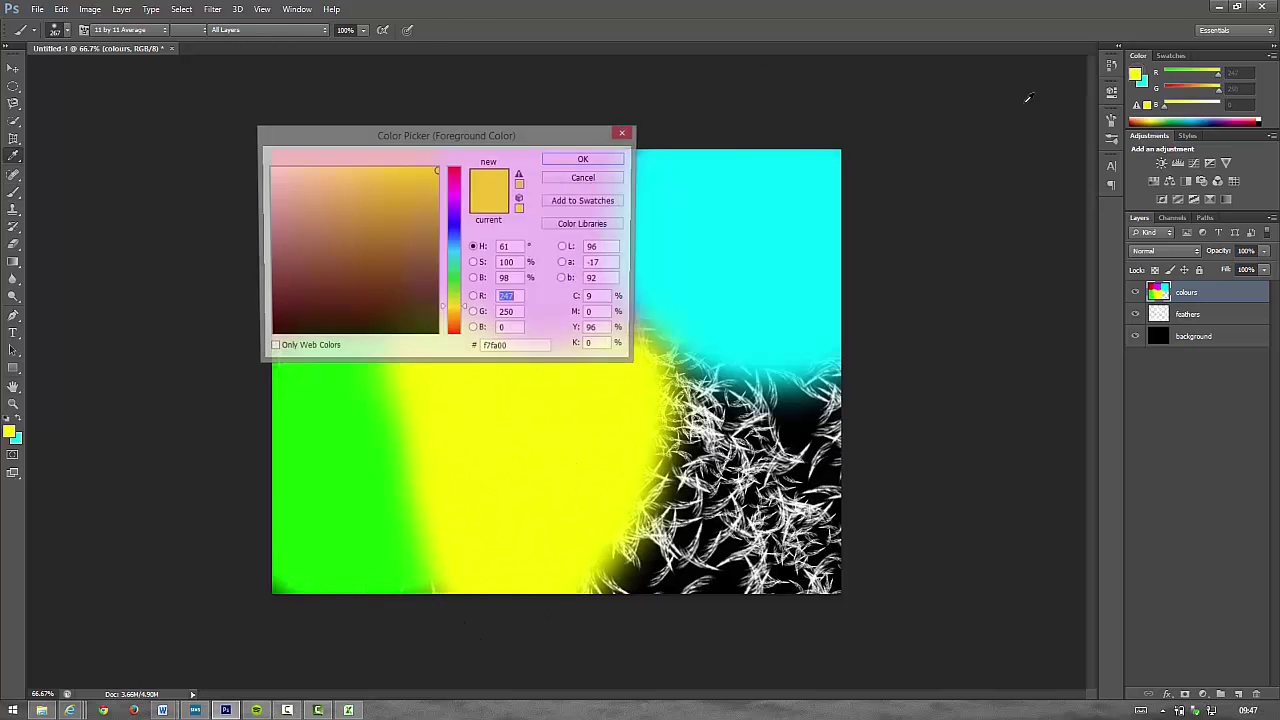
{"action": "left_click_drag", "start_coordinate": [460, 327], "coordinate": [459, 322]}
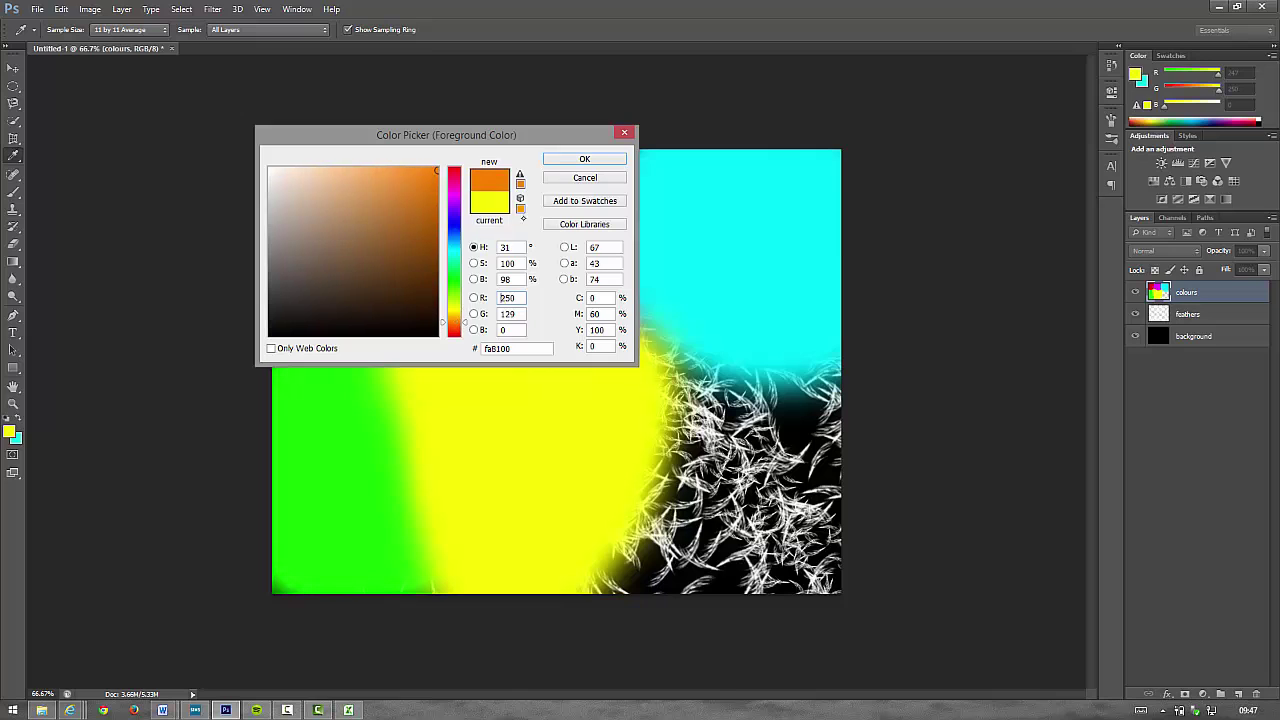
{"action": "left_click", "coordinate": [584, 159]}
{"action": "mouse_move", "coordinate": [660, 455]}
{"action": "left_mouse_down"}
{"action": "mouse_move", "coordinate": [717, 463]}
{"action": "mouse_move", "coordinate": [692, 583]}
{"action": "mouse_move", "coordinate": [771, 582]}
{"action": "mouse_move", "coordinate": [812, 506]}
{"action": "mouse_move", "coordinate": [706, 392]}
{"action": "mouse_move", "coordinate": [805, 442]}
{"action": "mouse_move", "coordinate": [782, 494]}
{"action": "mouse_move", "coordinate": [821, 572]}
{"action": "mouse_move", "coordinate": [822, 540]}
{"action": "mouse_move", "coordinate": [680, 583]}
{"action": "left_mouse_up"}
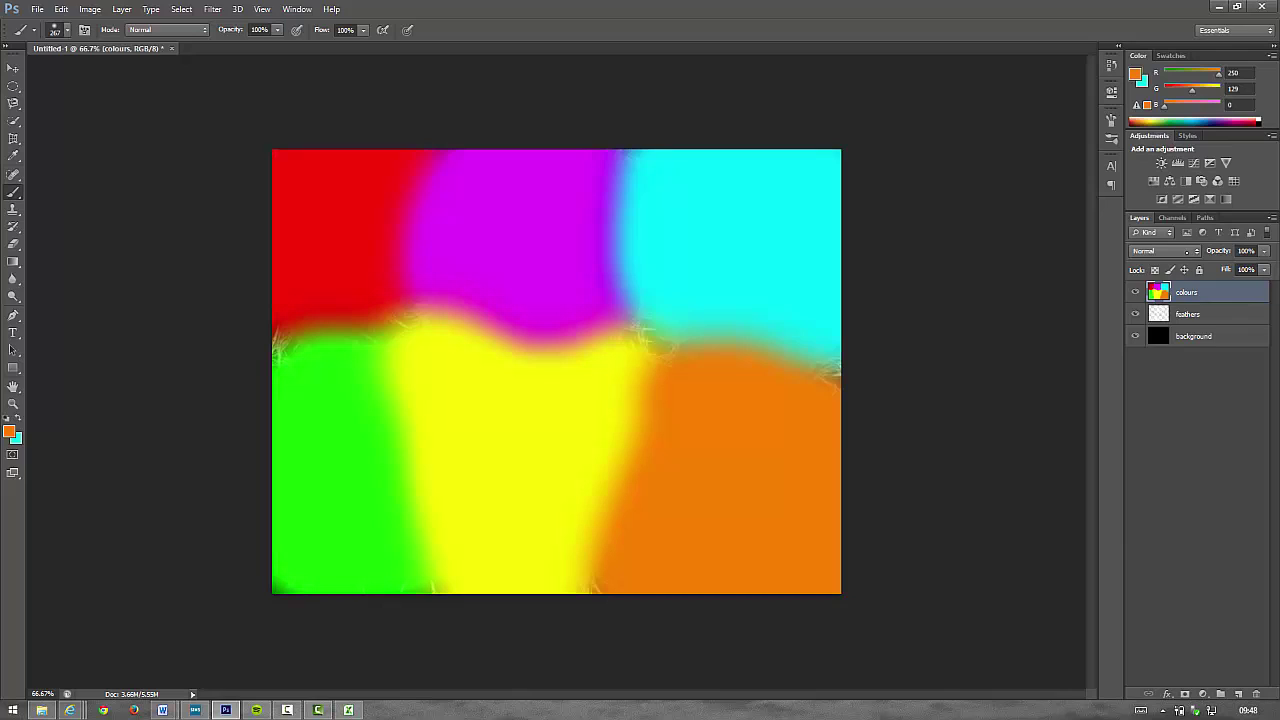
- Set the blend mode of the colours layer to Overlay so it tints the feathers
{"action": "left_click", "coordinate": [1185, 251]}
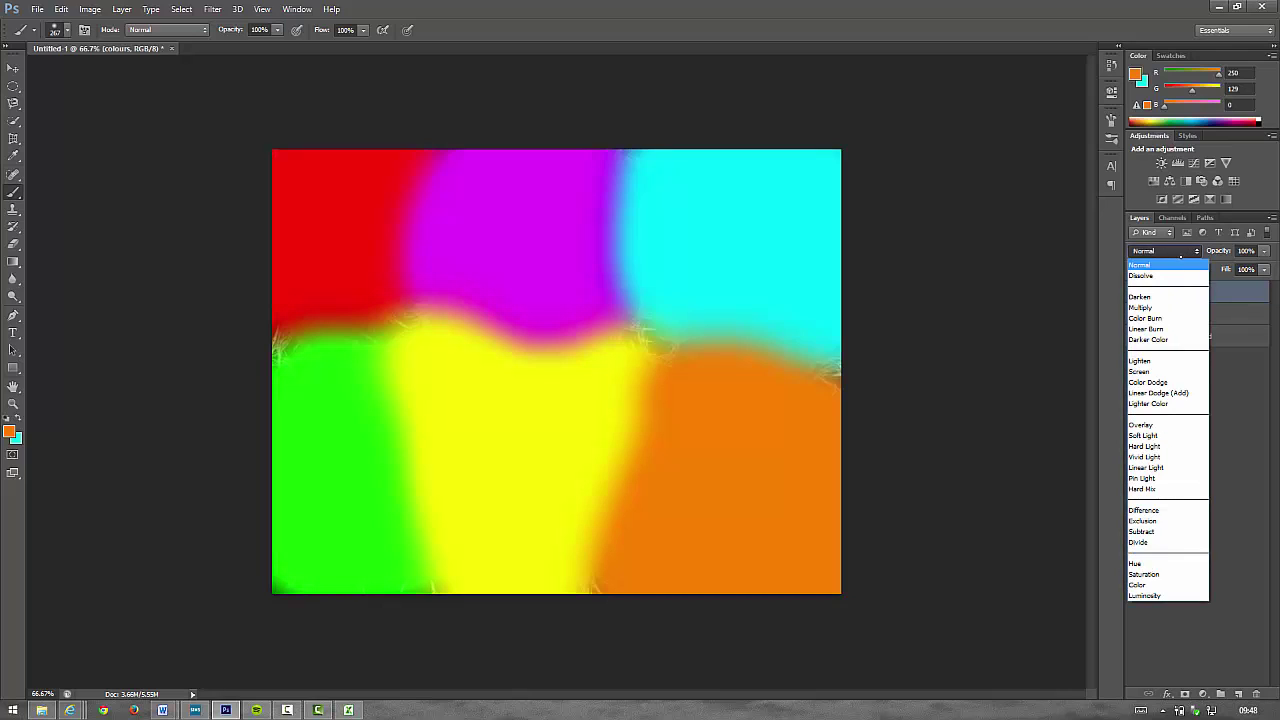
{"action": "left_click", "coordinate": [1157, 425]}
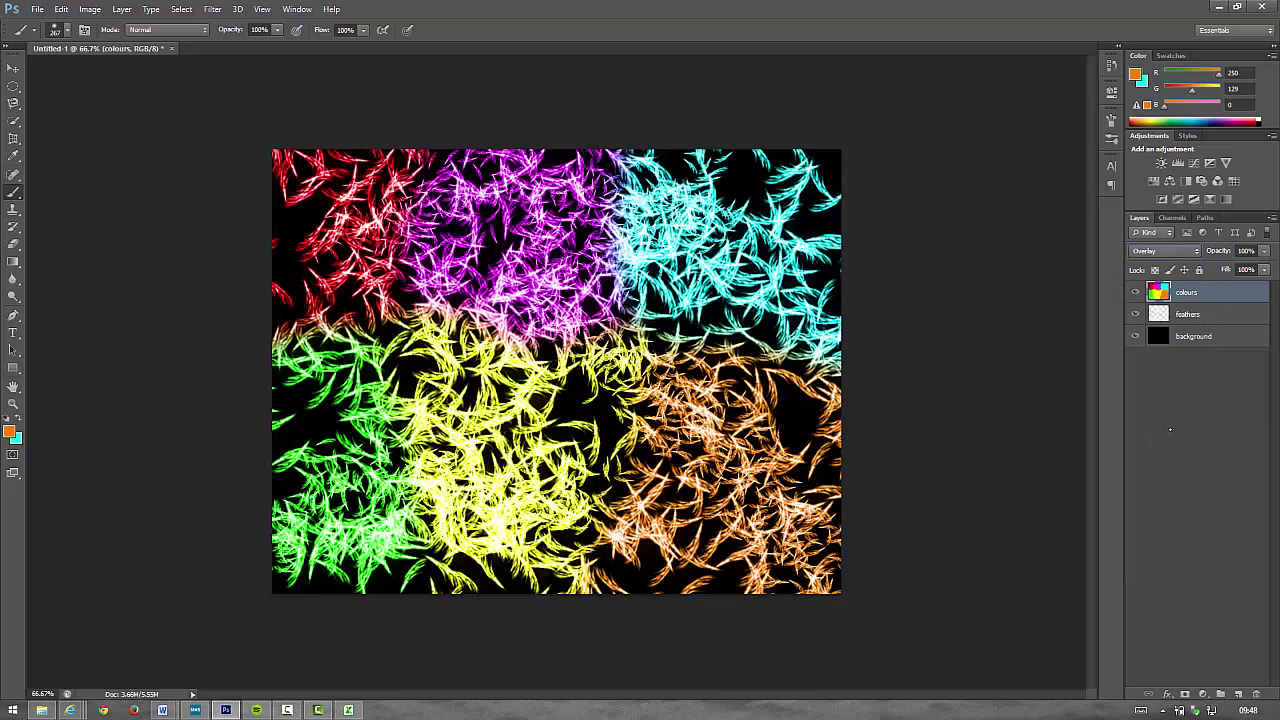